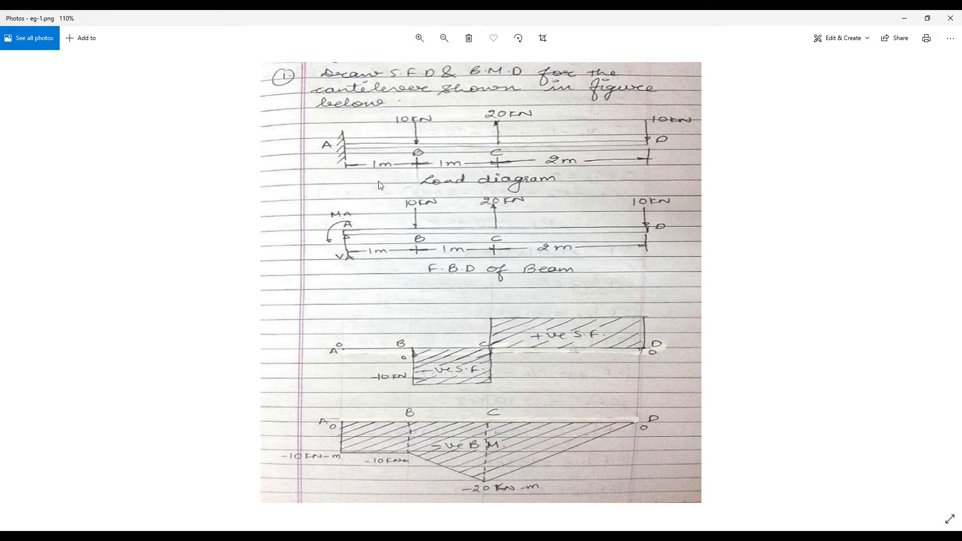
Switch to ANSYS Multiphysics and set the GUI filtering preferences to the Structural discipline
mouse_move(382, 535)
click(434, 496)
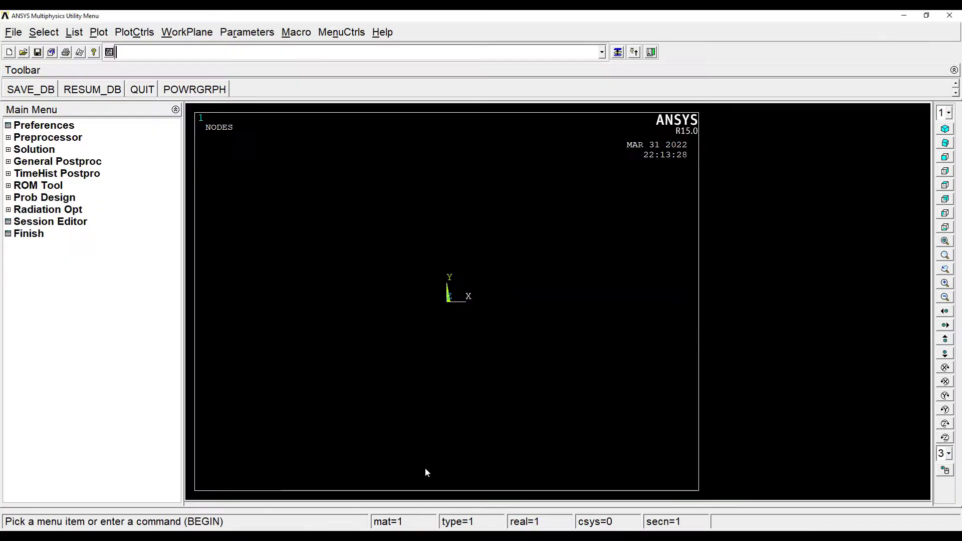
click(50, 126)
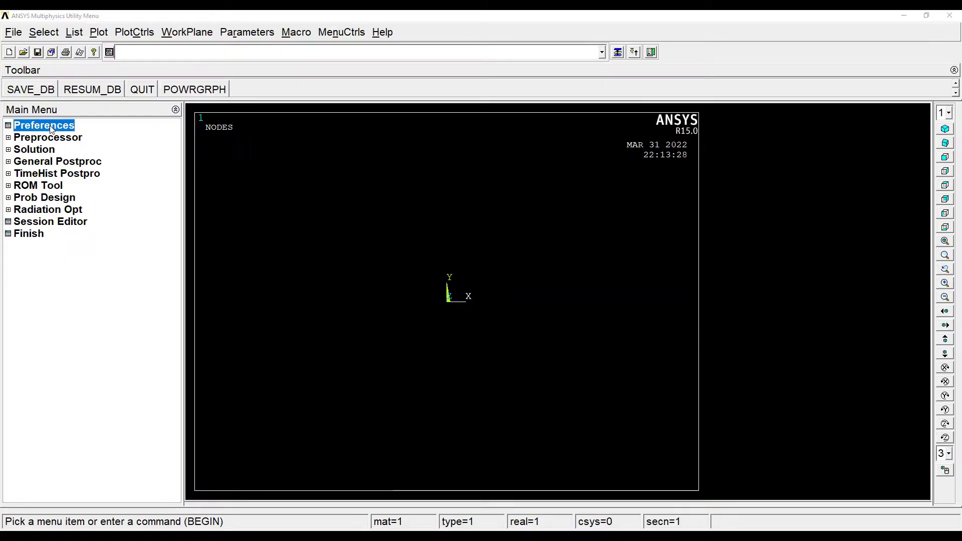
click(480, 210)
click(389, 371)
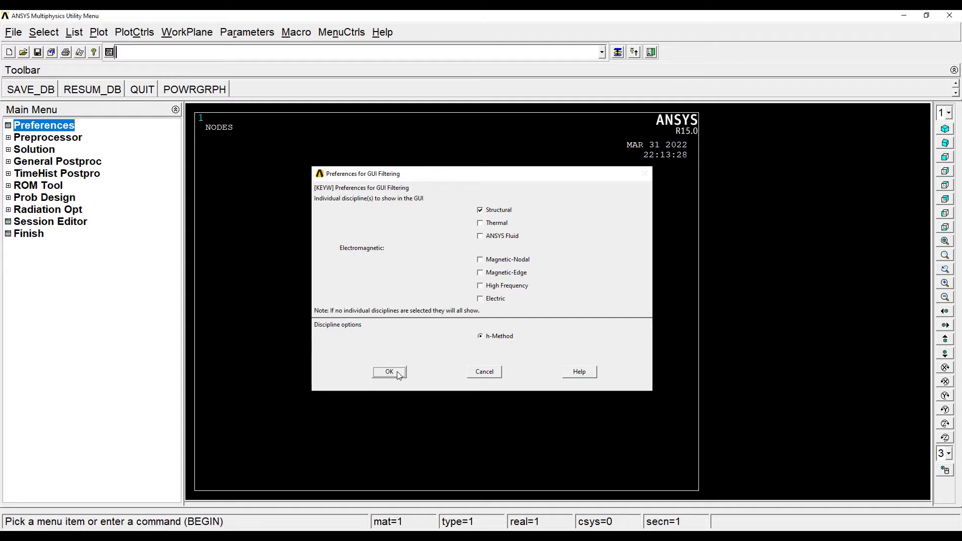
Add the two-node beam element BEAM188 as element type 1
click(65, 137)
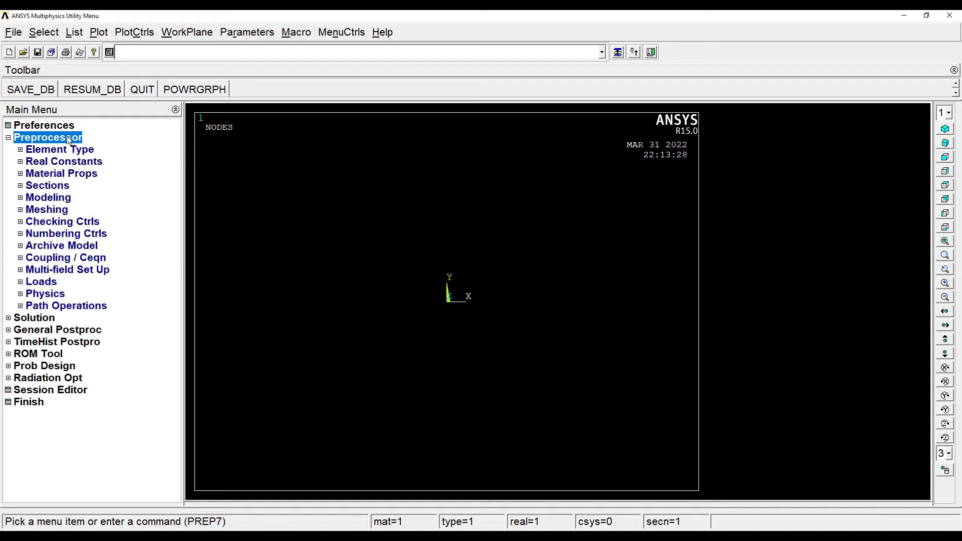
click(67, 150)
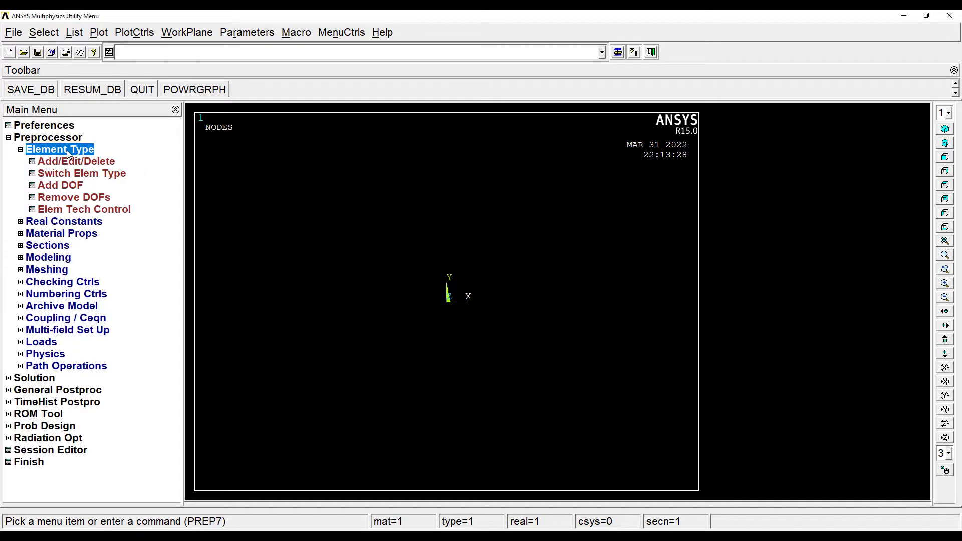
click(75, 161)
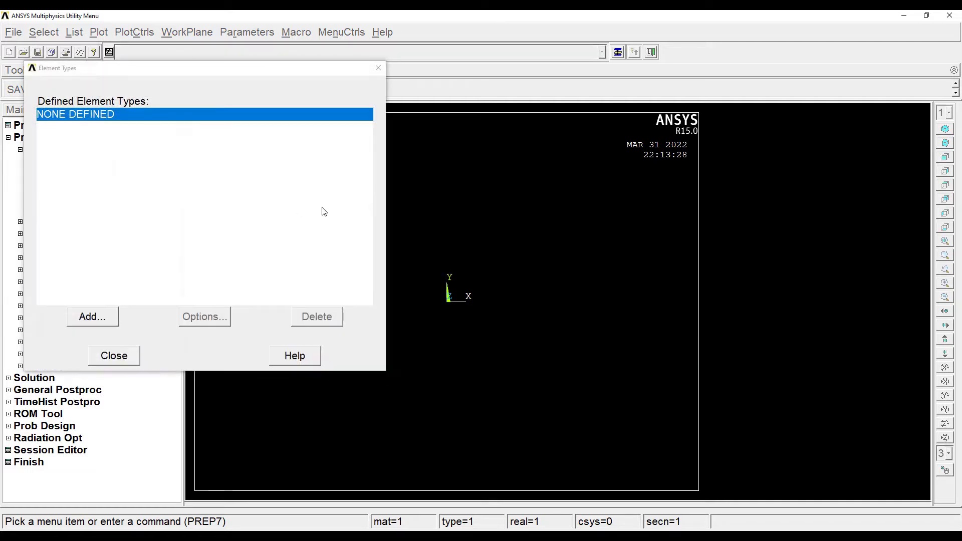
click(93, 316)
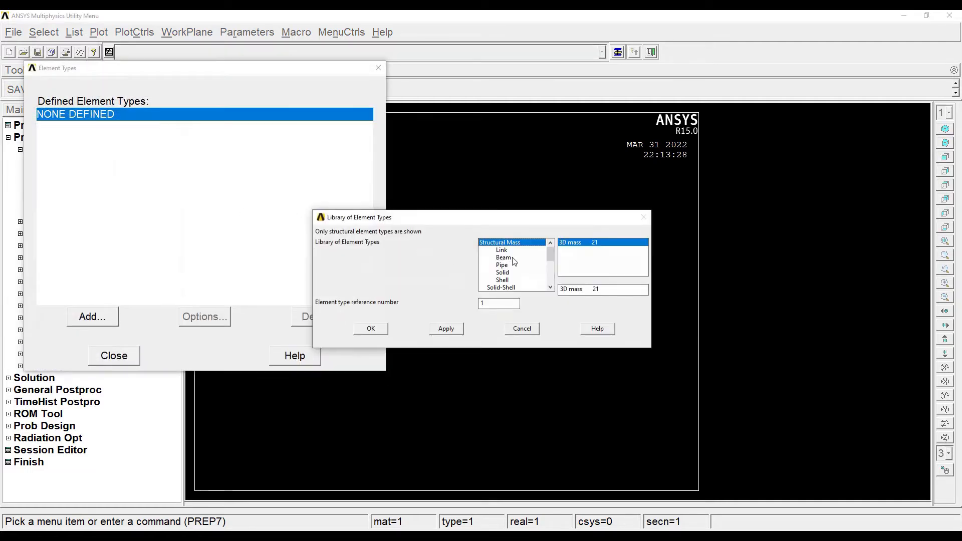
click(503, 258)
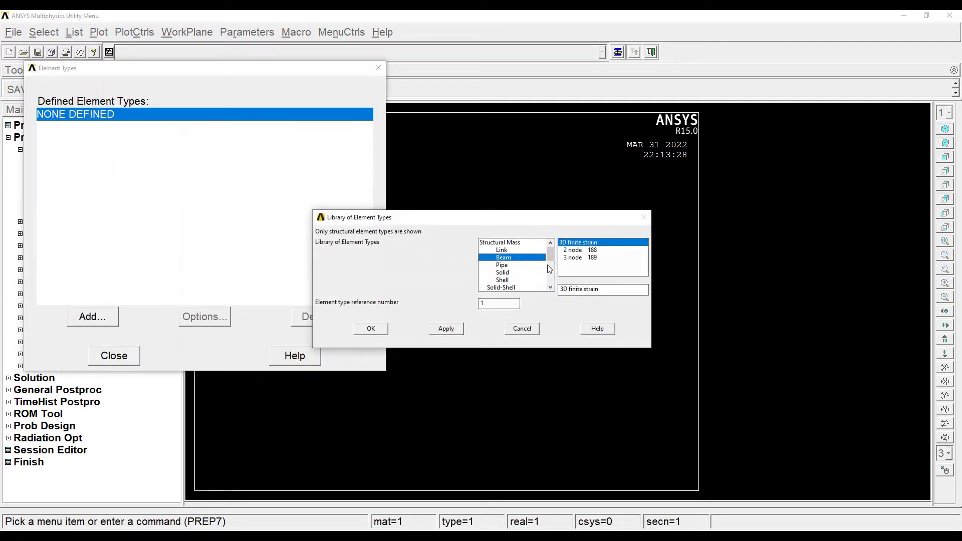
click(384, 330)
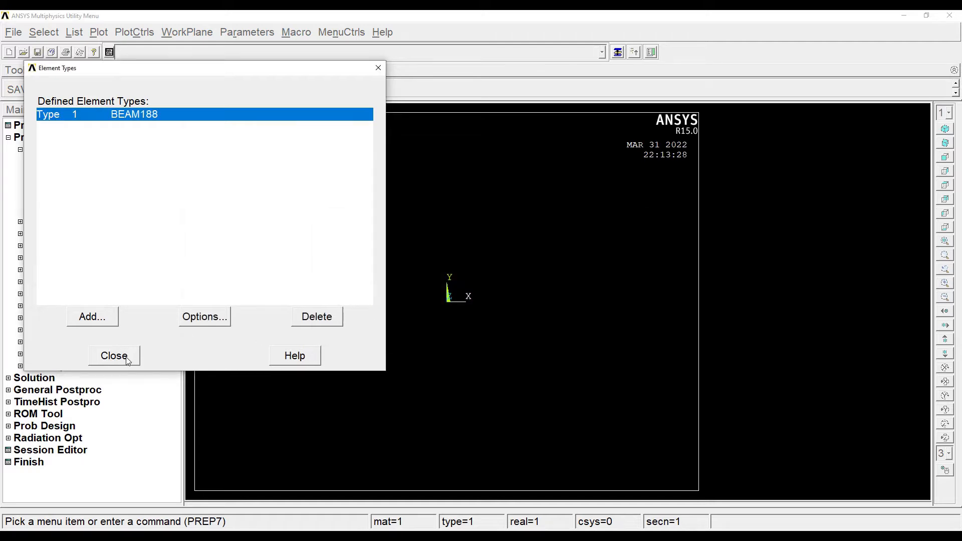
click(114, 355)
click(92, 149)
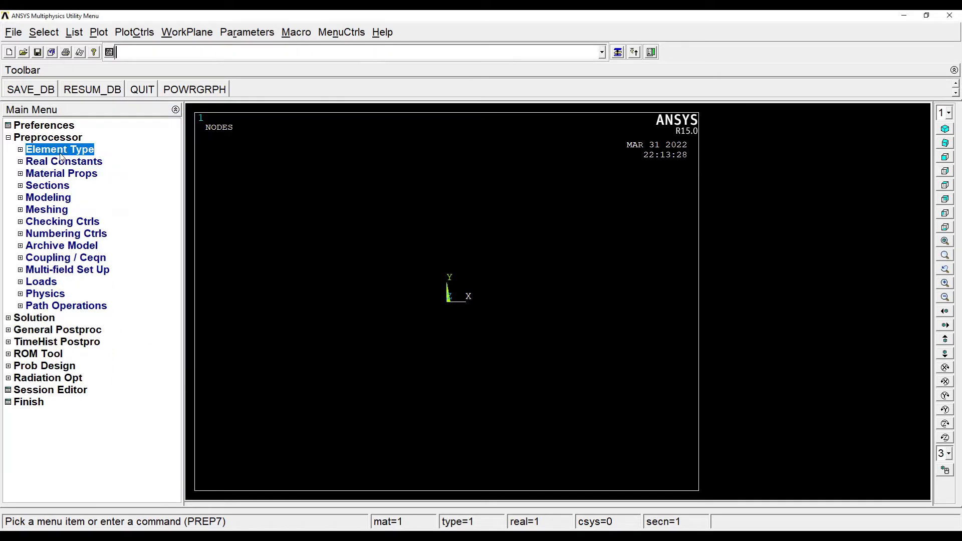
Define material 1 as structural linear elastic isotropic with EX 2e5 and PRXY 0.3
click(49, 174)
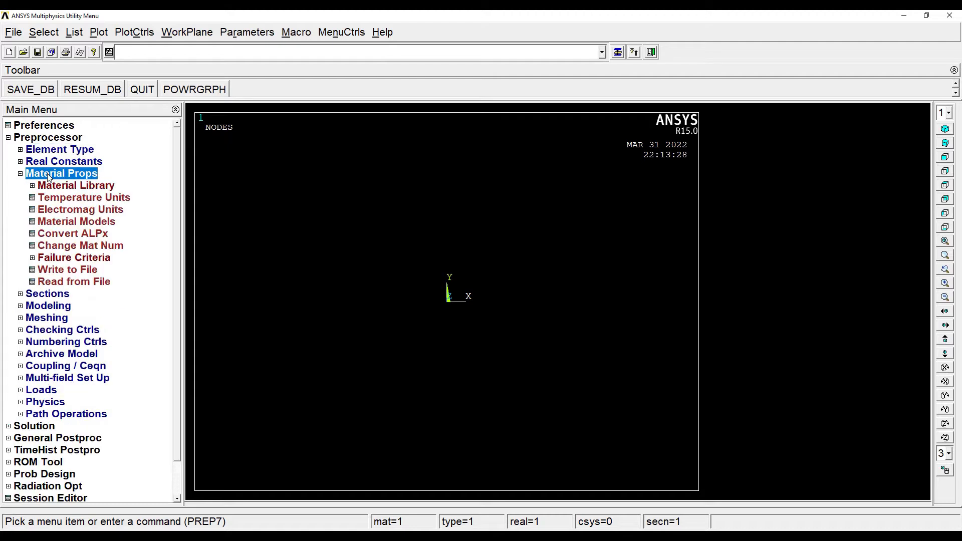
click(71, 224)
double_click(517, 264)
double_click(521, 276)
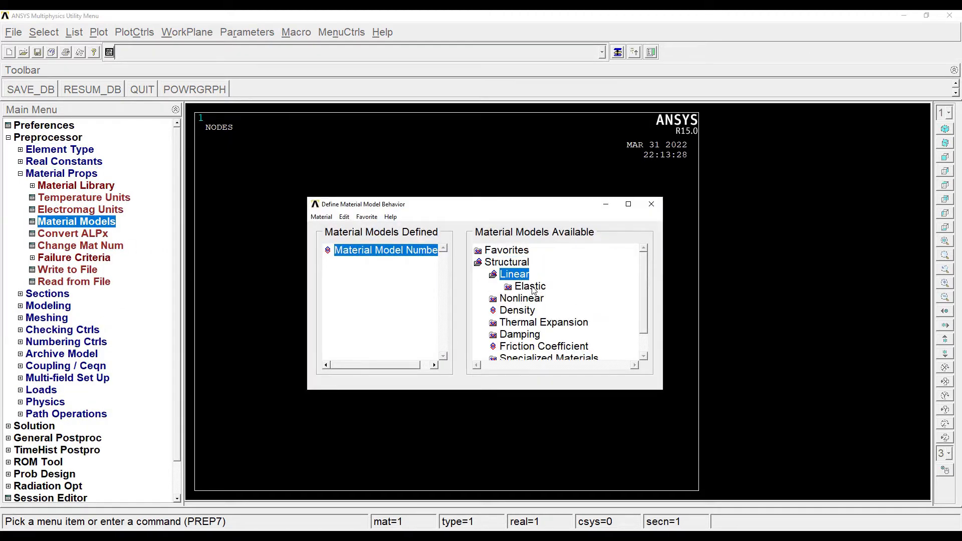
double_click(531, 287)
double_click(549, 299)
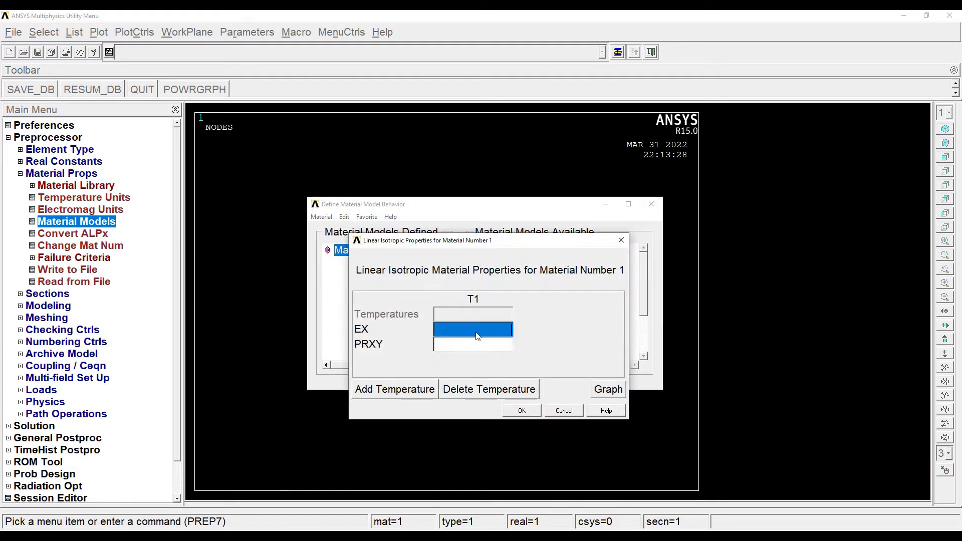
text(2e5)
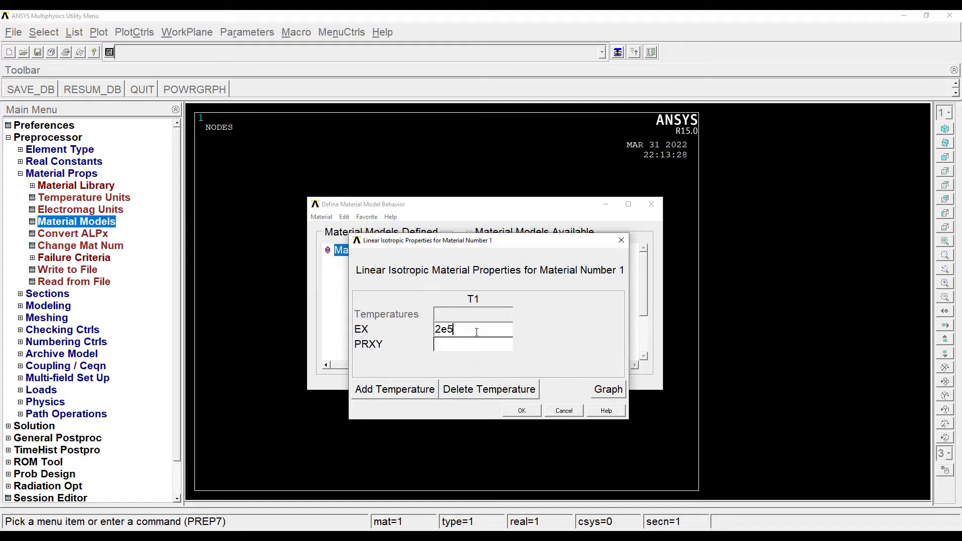
key(Tab)
text(0.3)
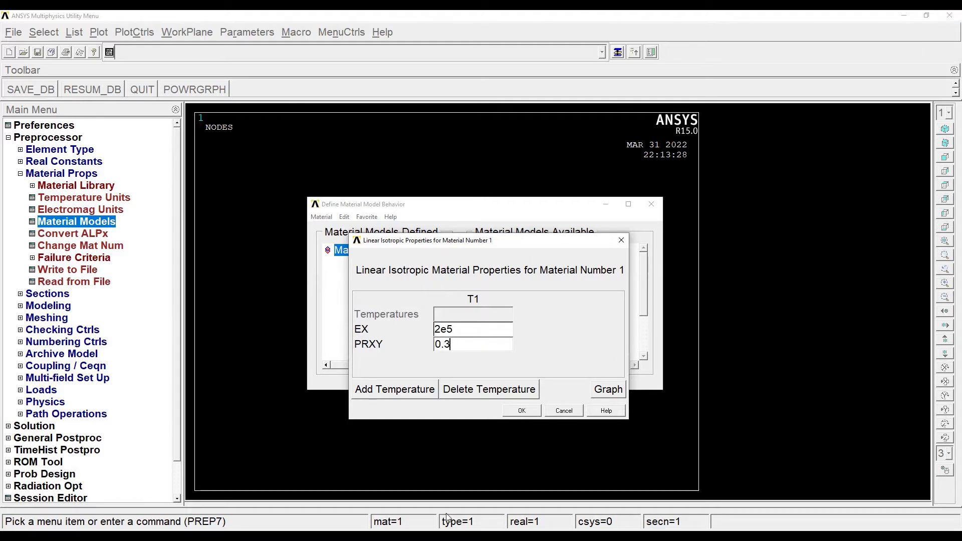
click(524, 411)
click(651, 204)
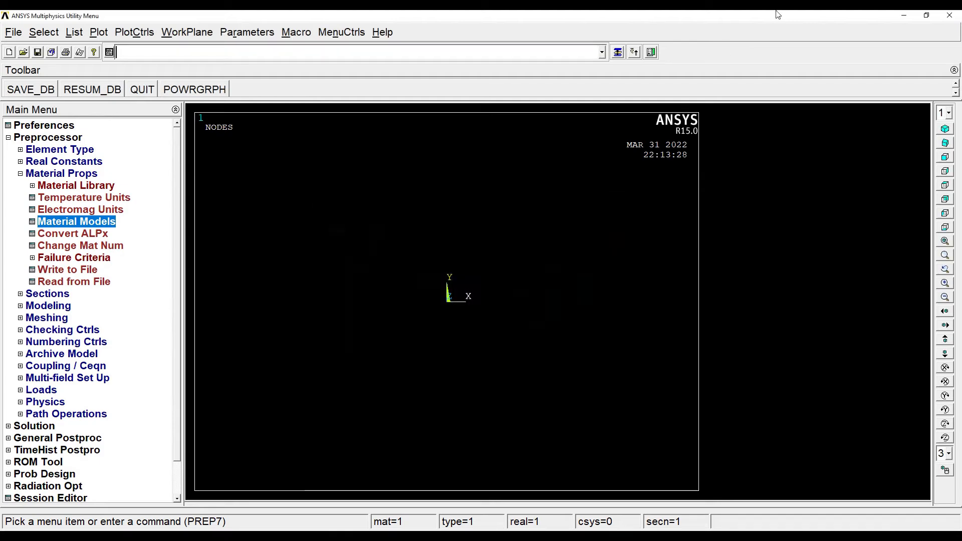
click(63, 175)
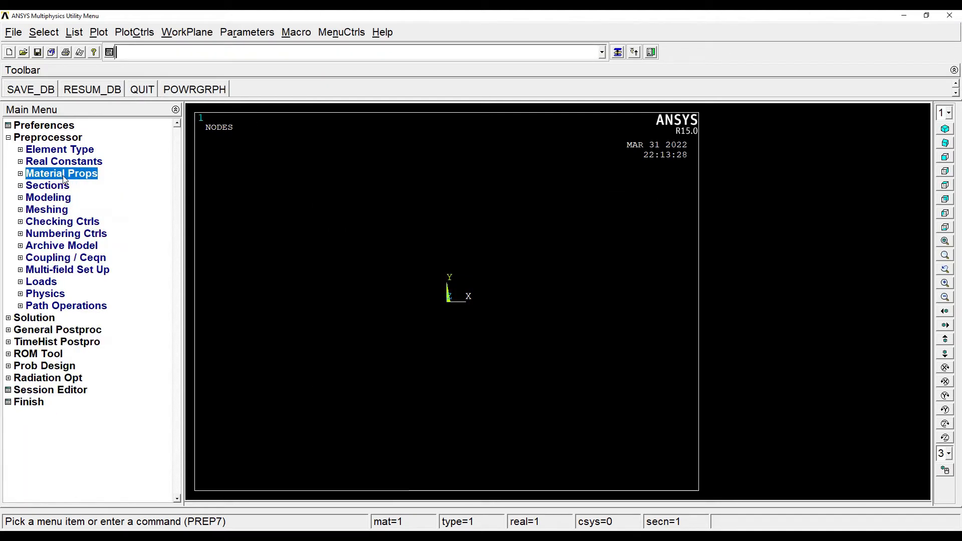
Define rectangular beam section 1 with width B 50 and height H 20
click(59, 187)
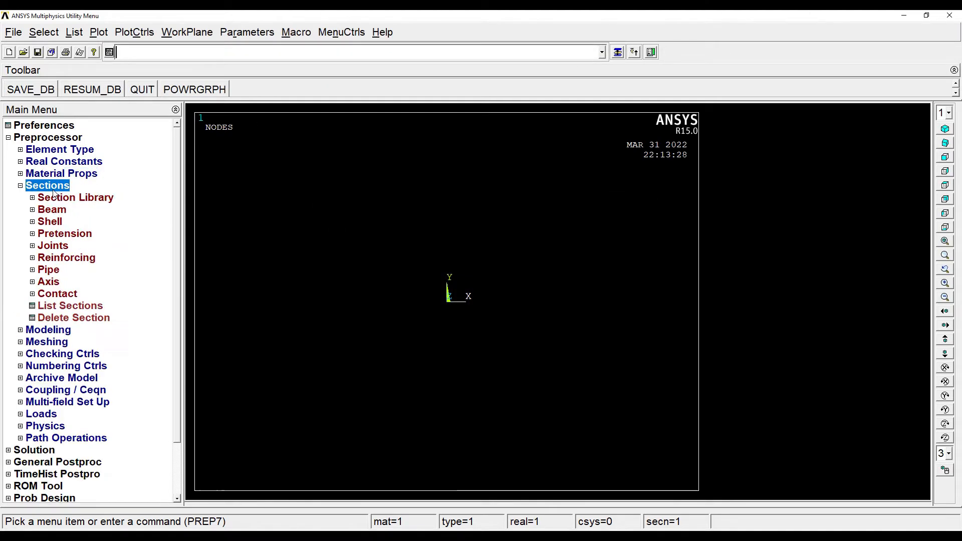
click(59, 211)
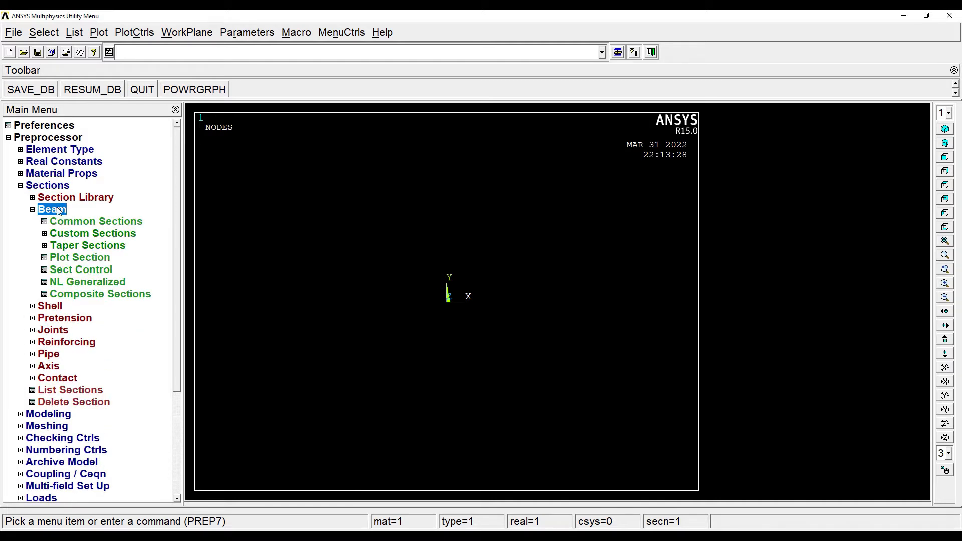
click(91, 223)
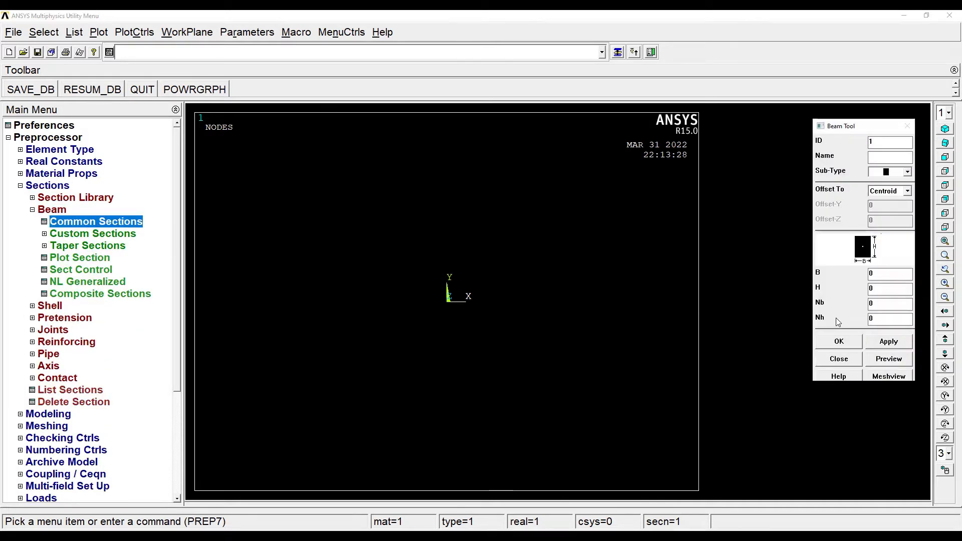
text(50)
text(20)
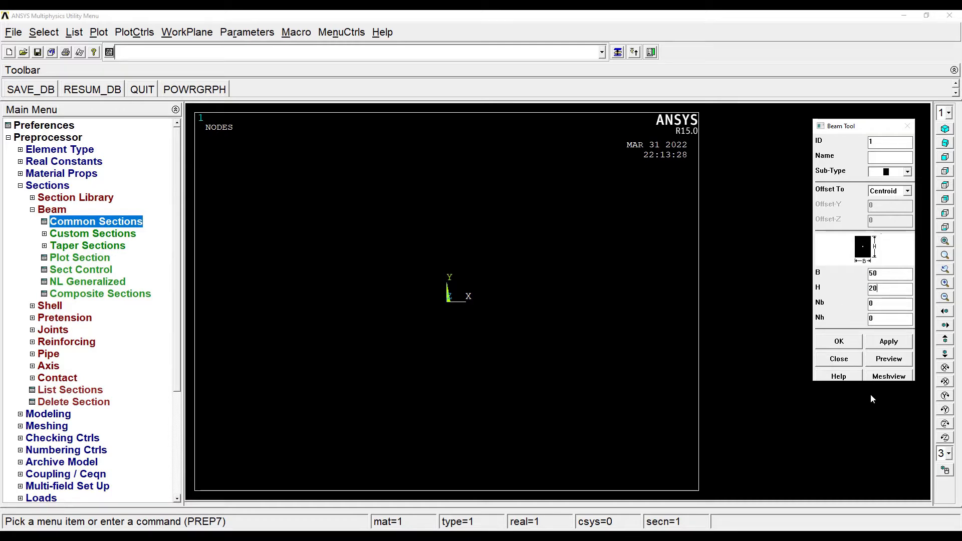
click(843, 344)
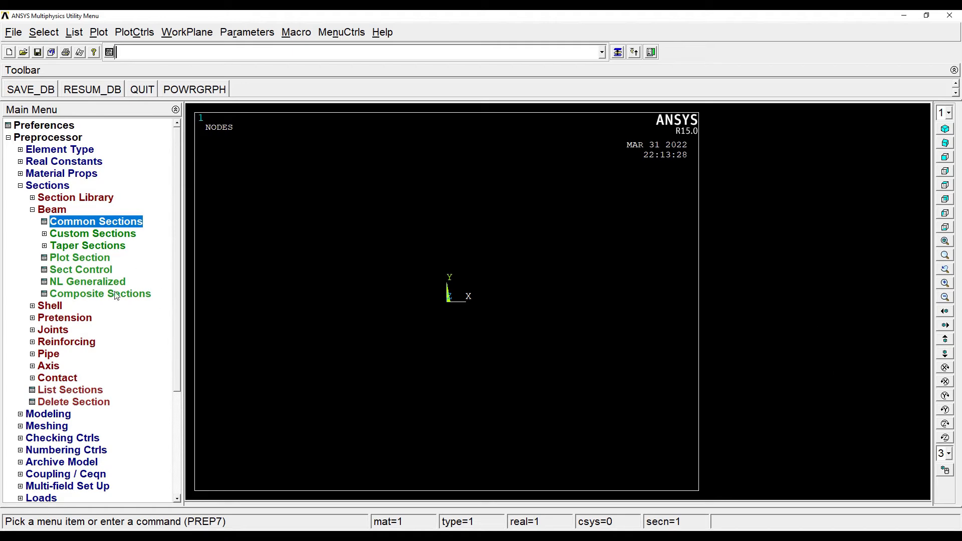
click(49, 186)
Create keypoint 1 at the origin and keypoint 2 at X 1000 in the active coordinate system
click(50, 199)
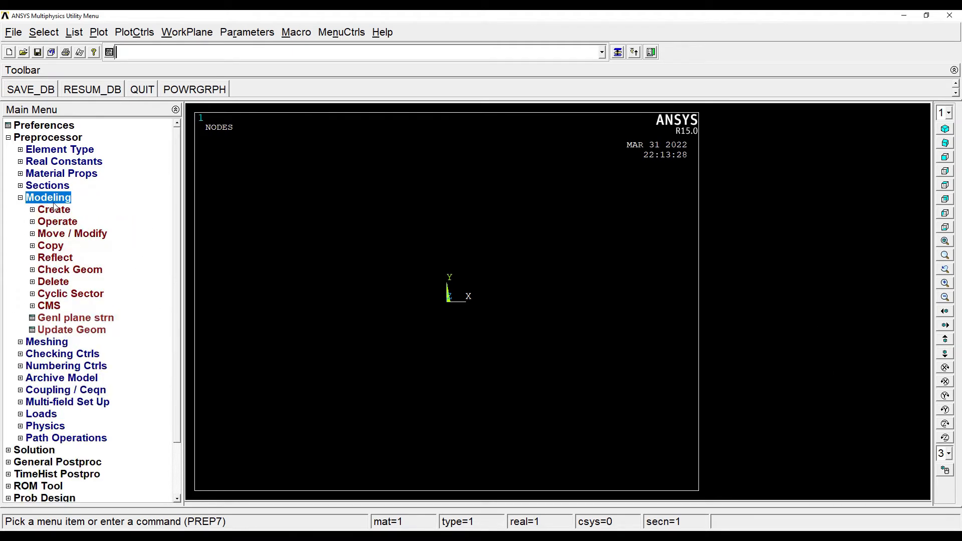
click(55, 211)
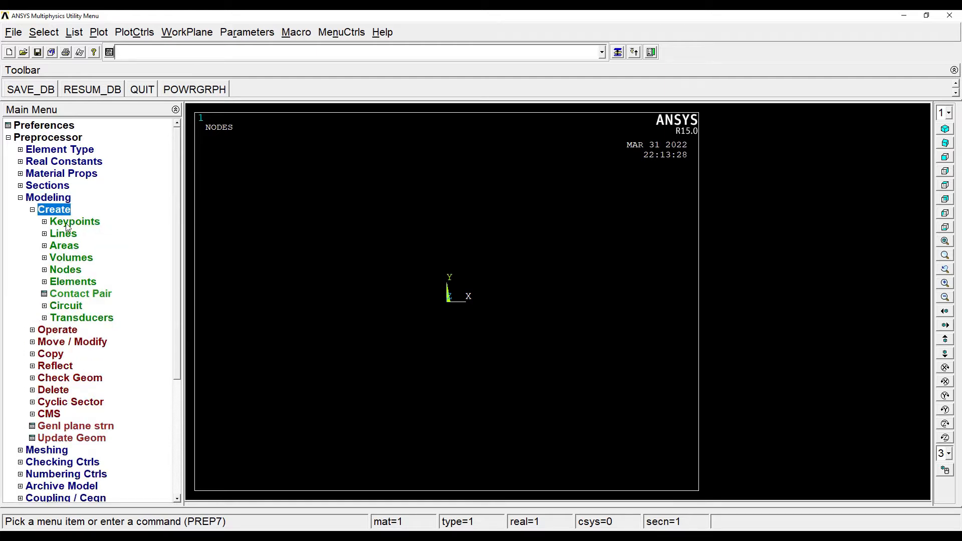
click(67, 224)
click(100, 247)
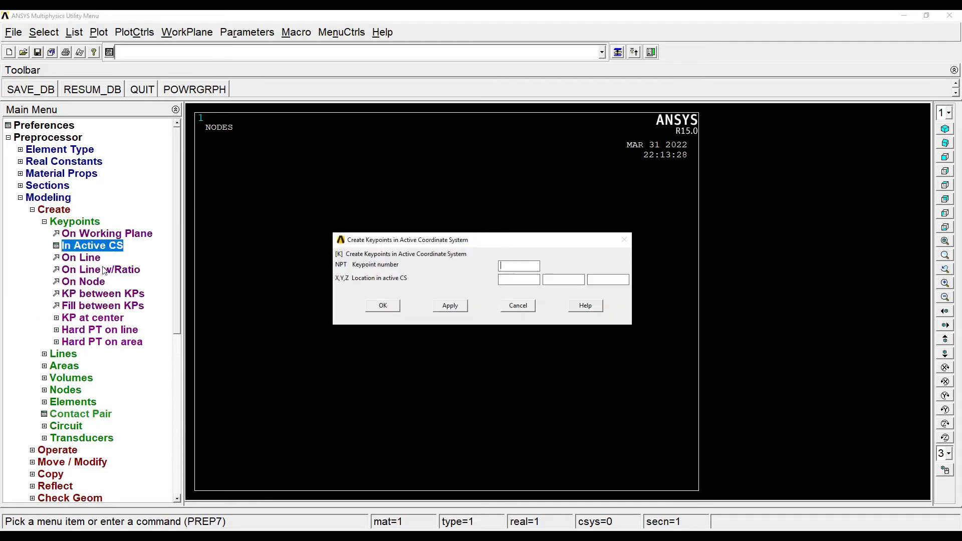
text(1)
click(450, 305)
text(2)
click(380, 538)
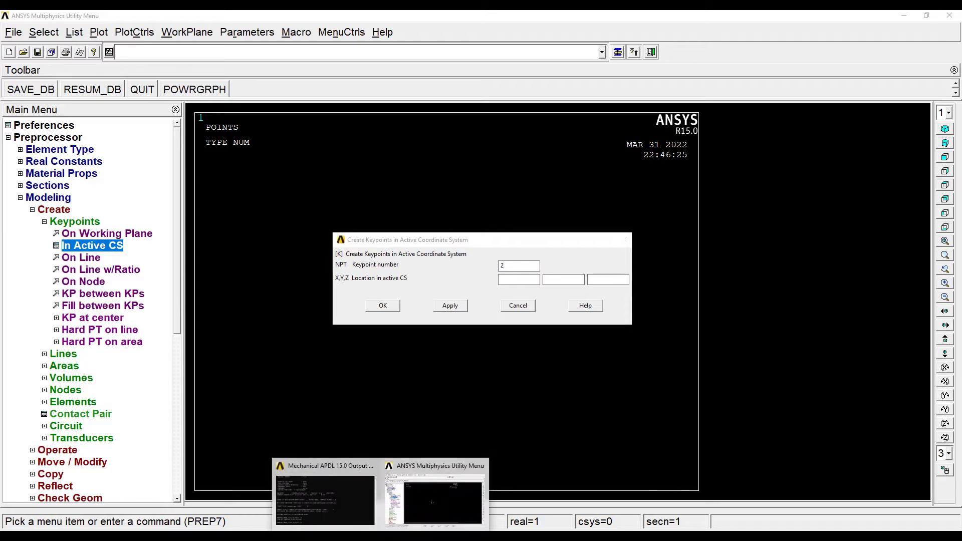
click(405, 538)
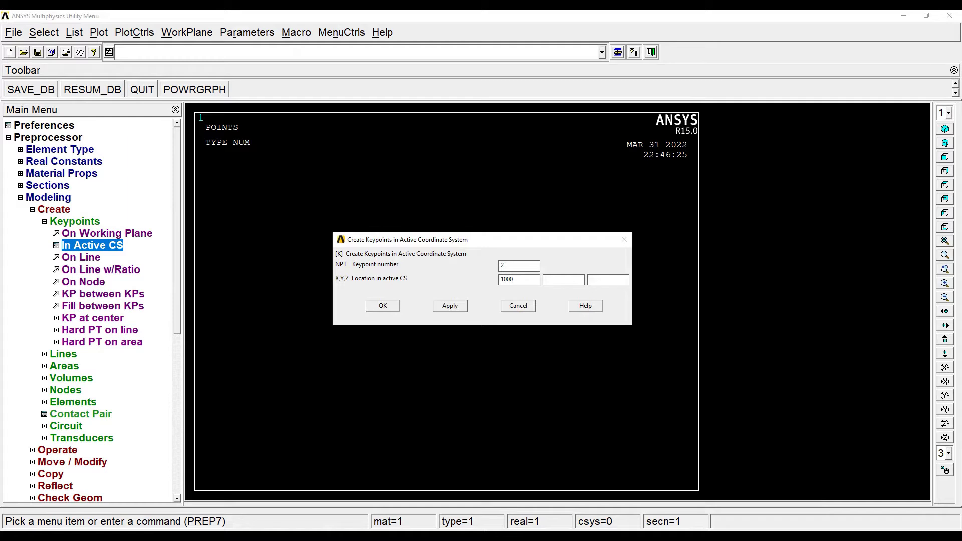
click(453, 305)
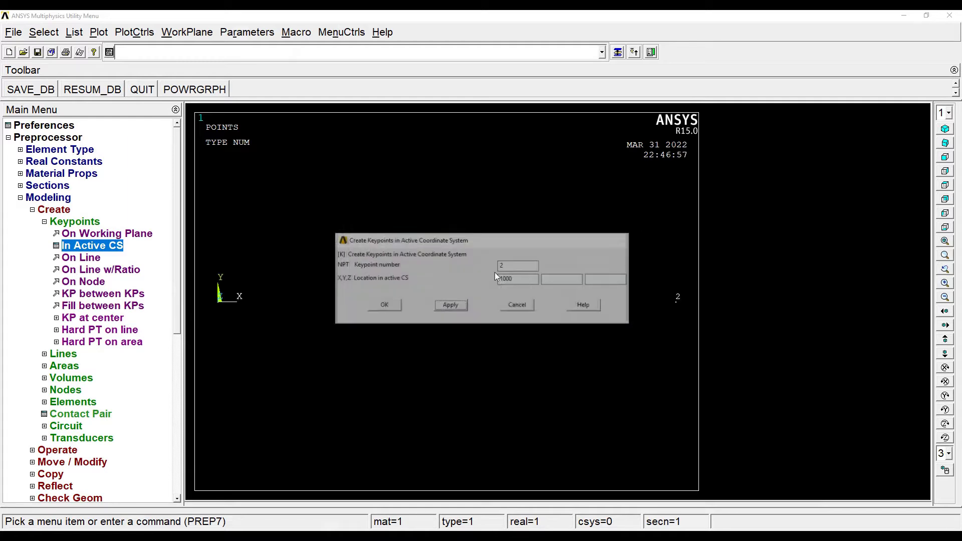
Create keypoint 3 at X 2000 and keypoint 4 at X 4000 in the active coordinate system
text(3)
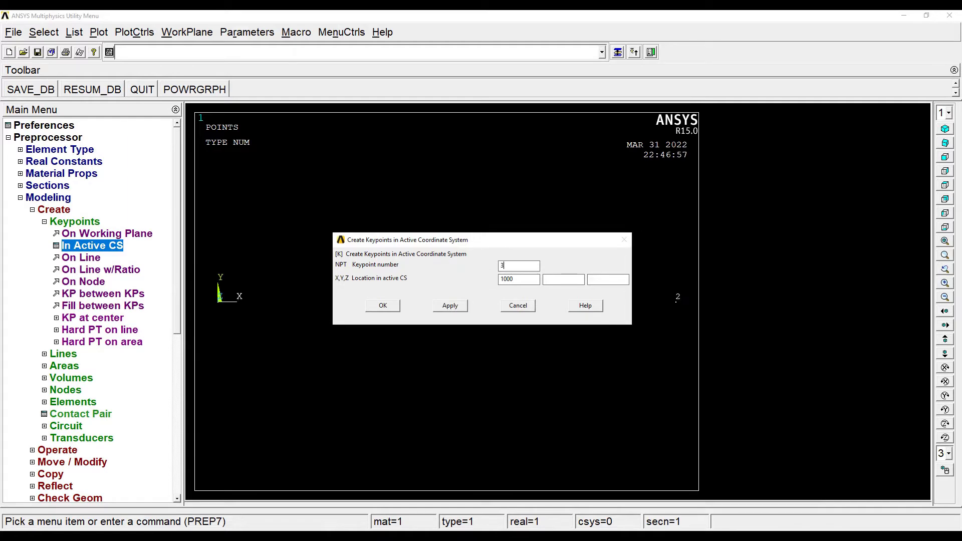
key(Tab)
text(2000)
click(437, 310)
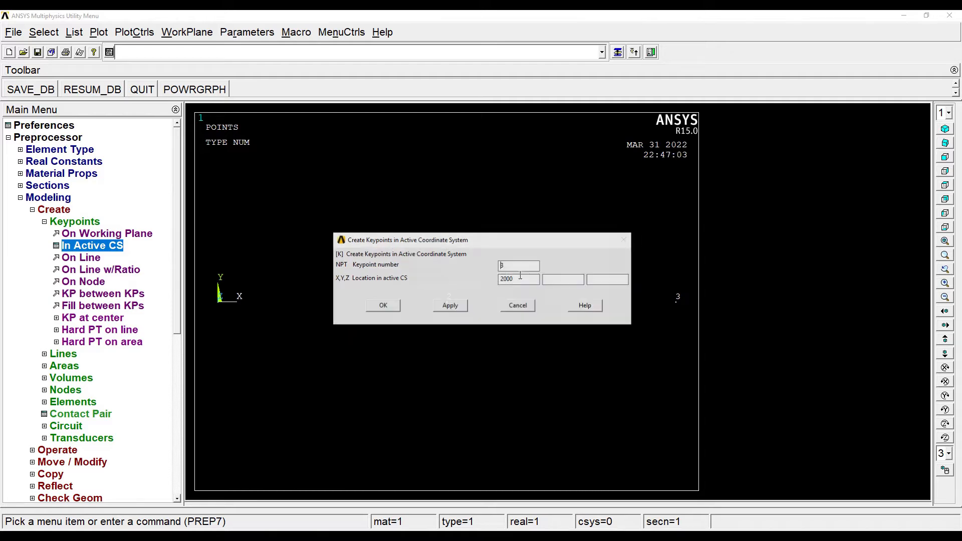
text(4)
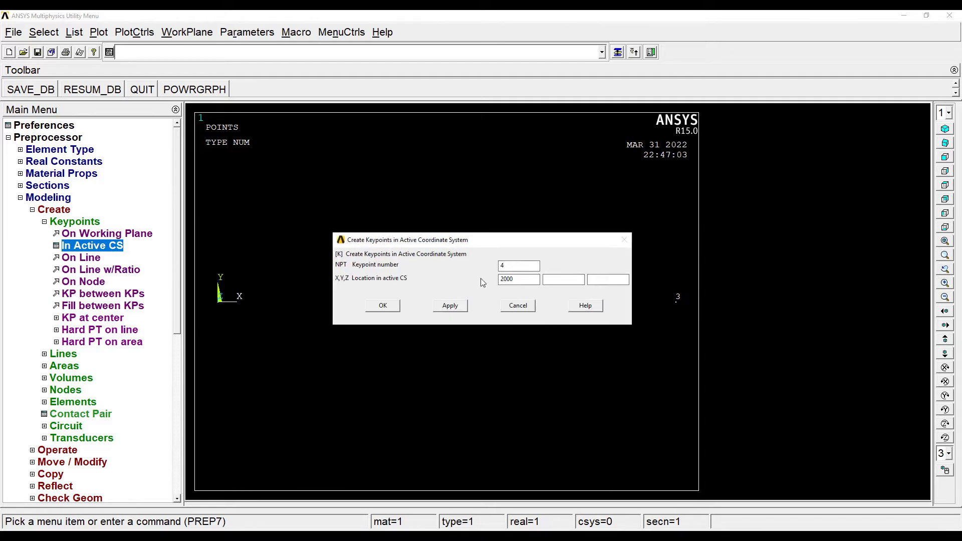
key(Tab)
text(4)
click(383, 306)
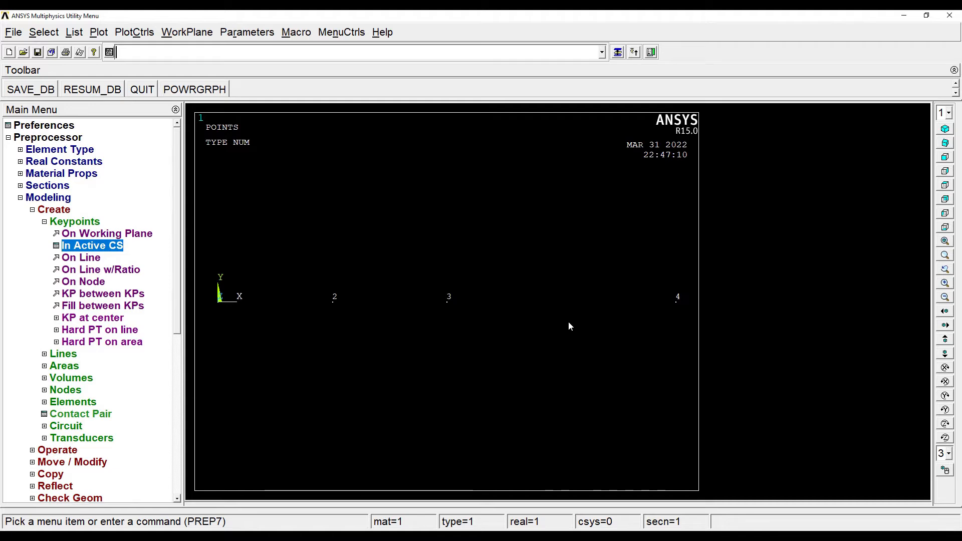
Create three straight lines joining keypoints 1 to 2, 2 to 3 and 3 to 4
click(68, 354)
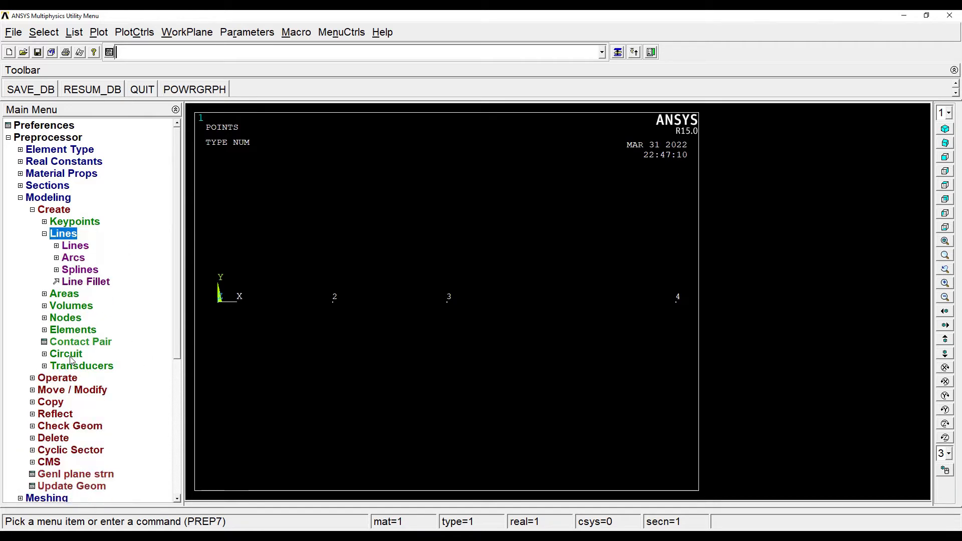
click(83, 250)
click(96, 258)
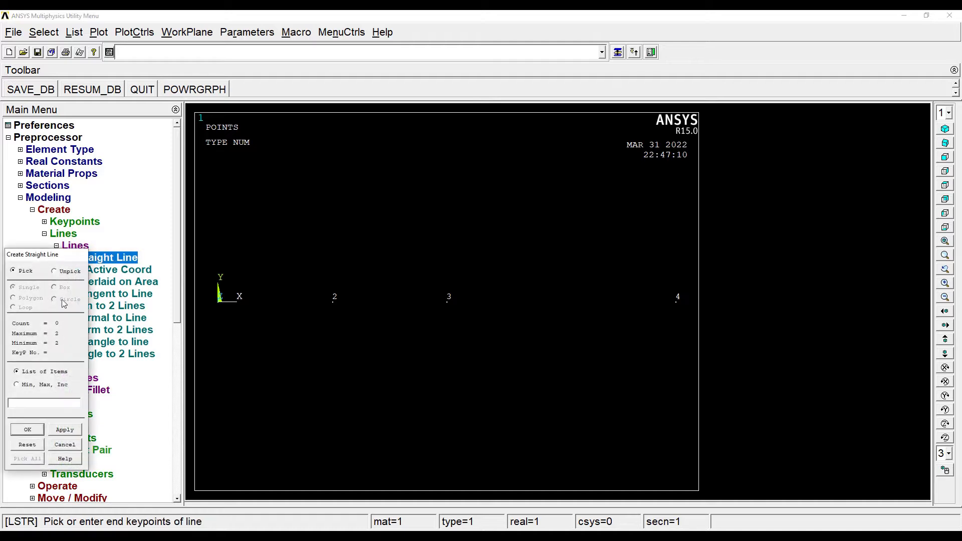
click(218, 300)
click(332, 303)
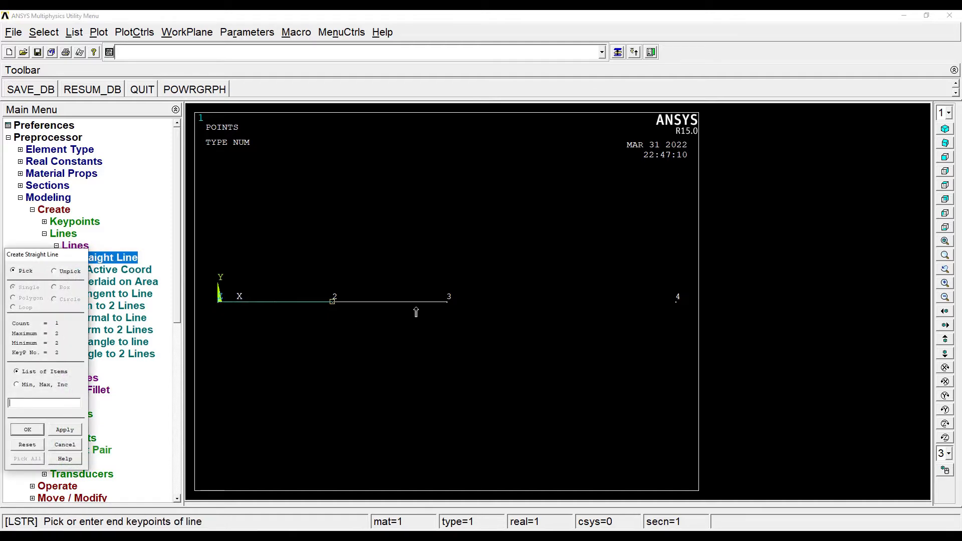
click(448, 302)
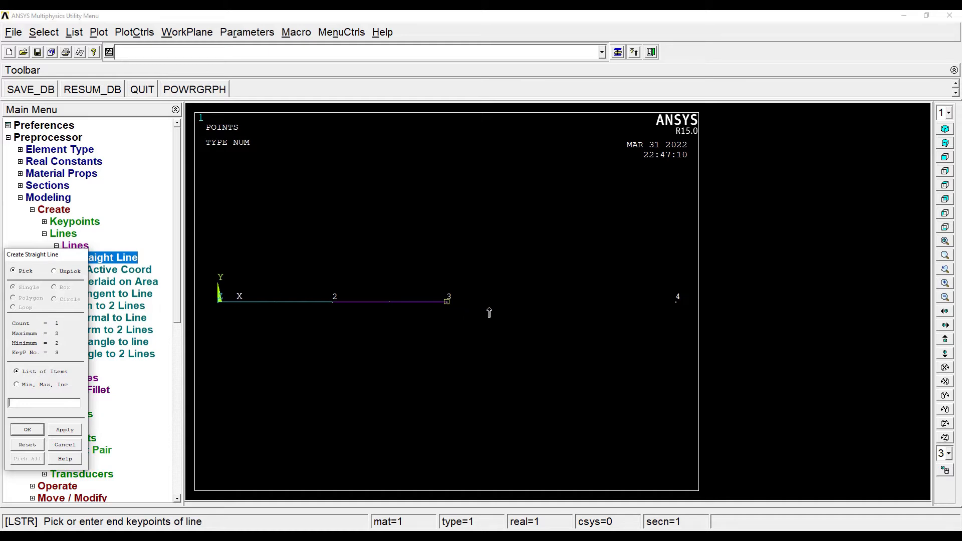
click(676, 302)
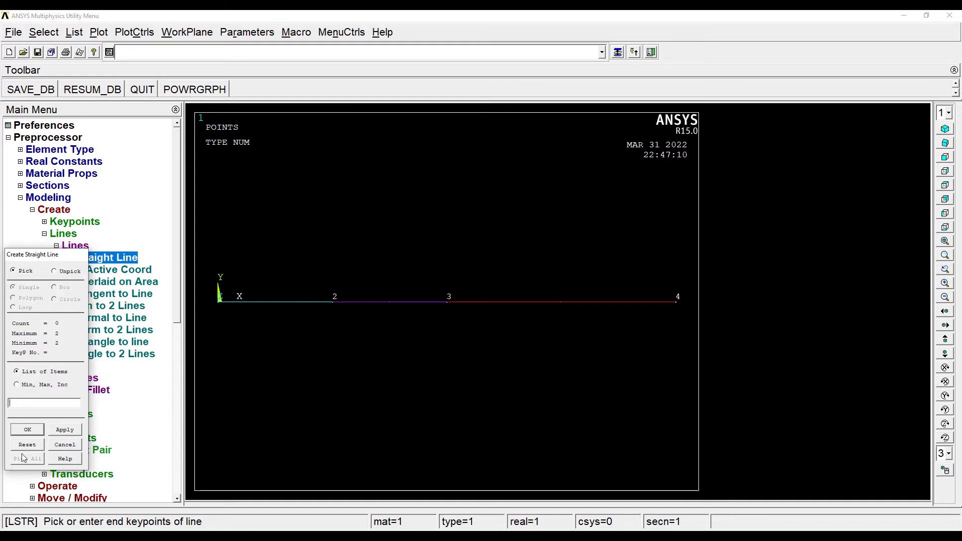
click(28, 429)
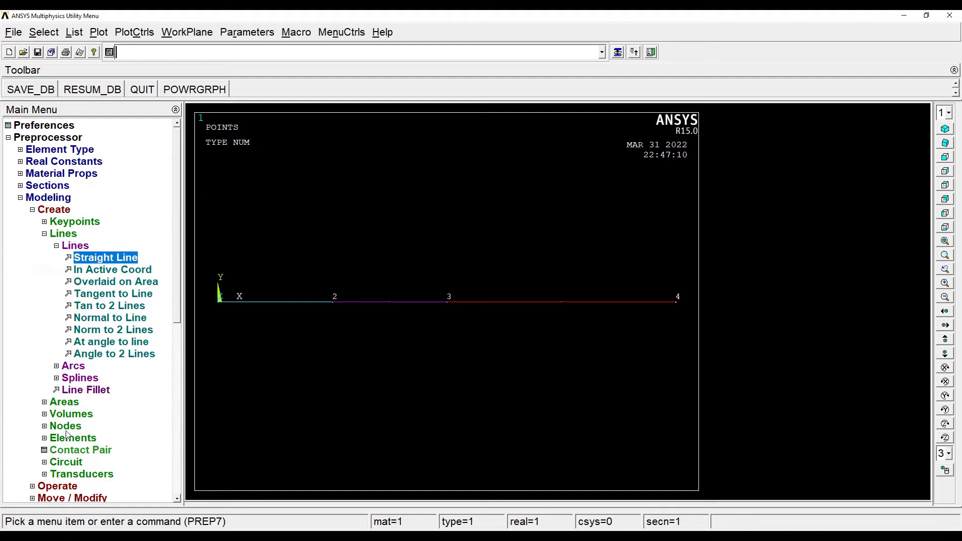
Set the global manual mesh size to 10 element divisions per line
click(56, 202)
click(56, 211)
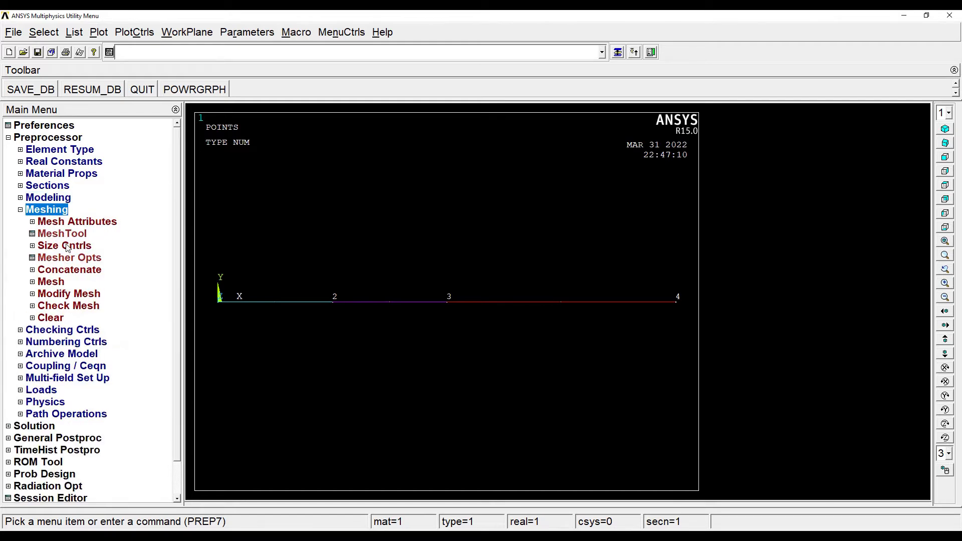
click(67, 247)
click(78, 272)
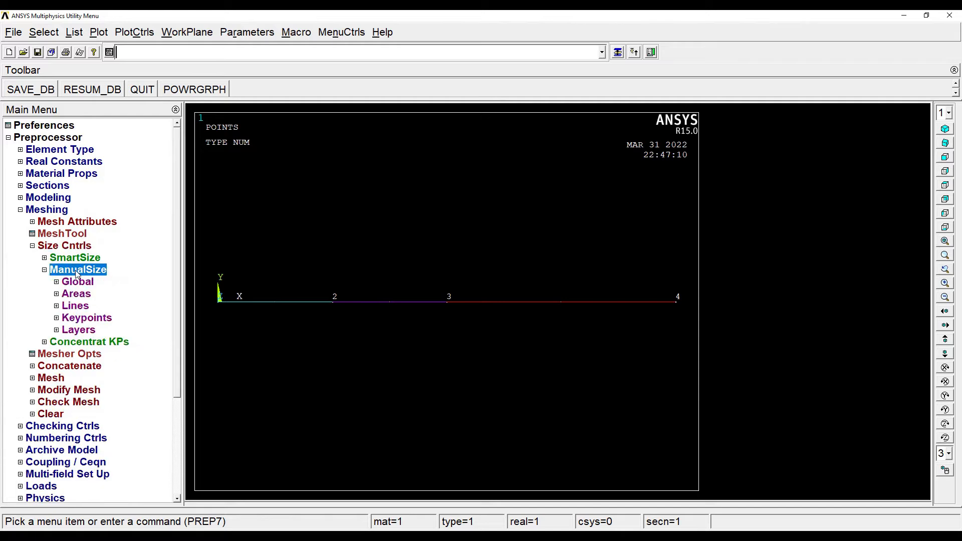
click(79, 283)
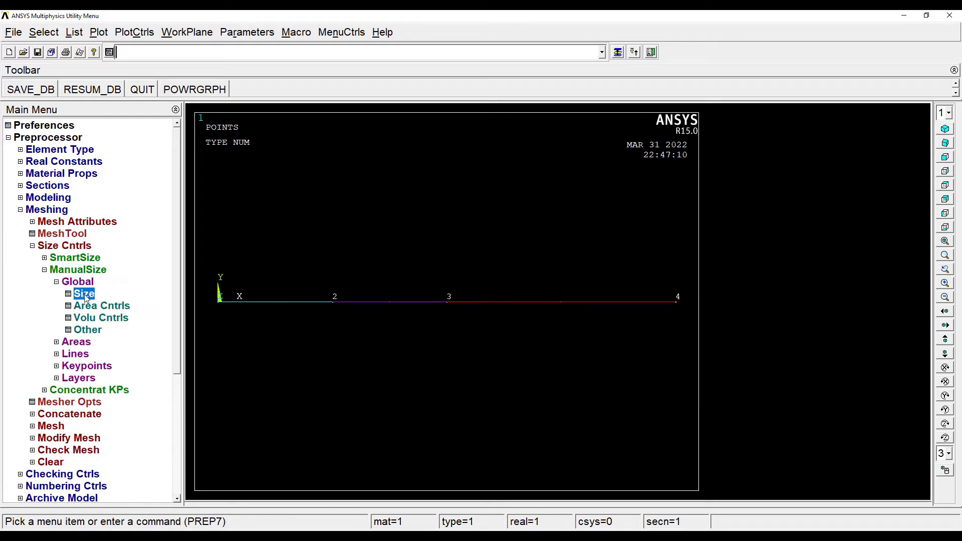
click(84, 294)
double_click(471, 273)
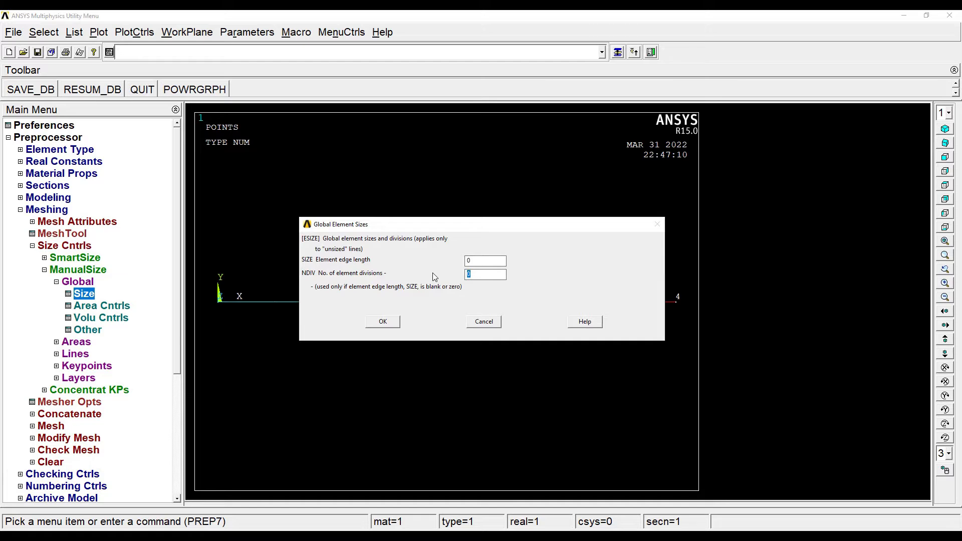
text(10)
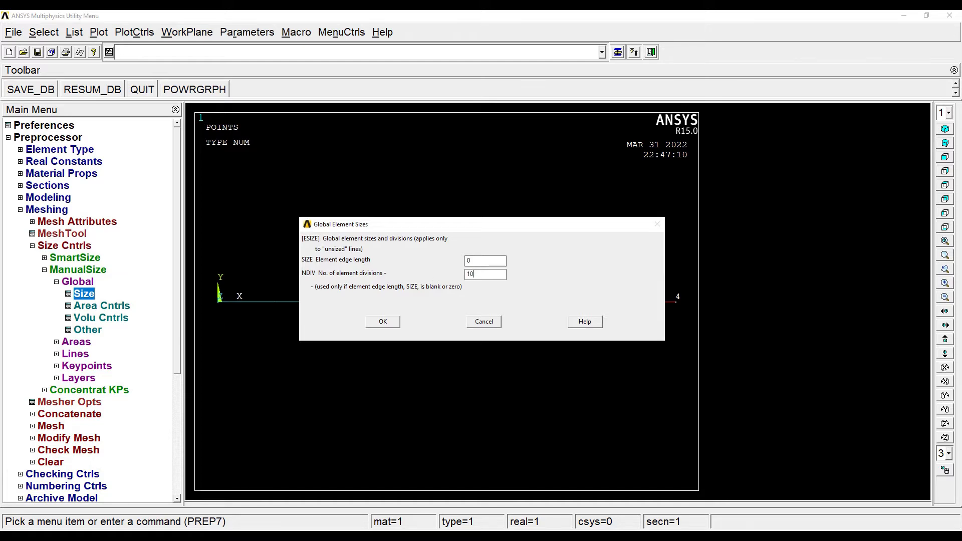
click(384, 324)
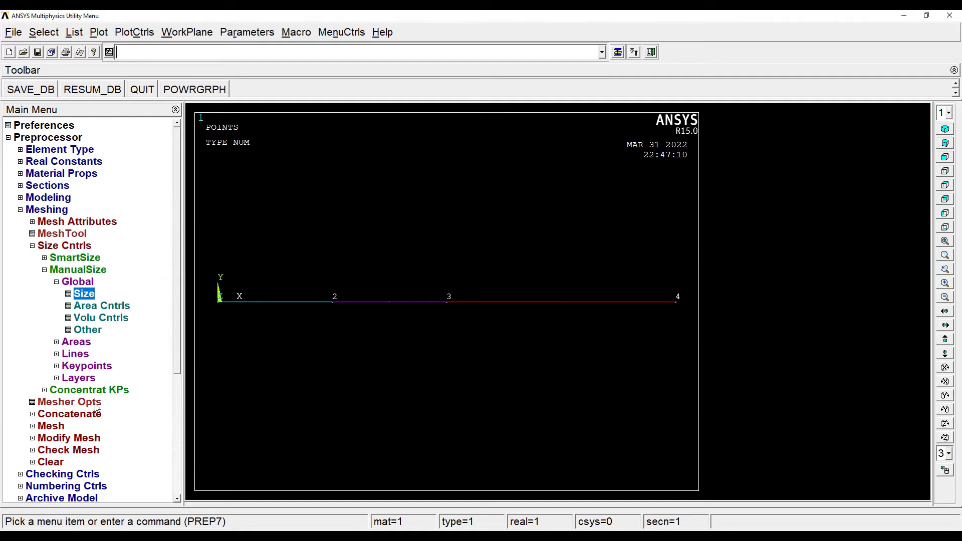
Mesh all the beam lines
click(58, 429)
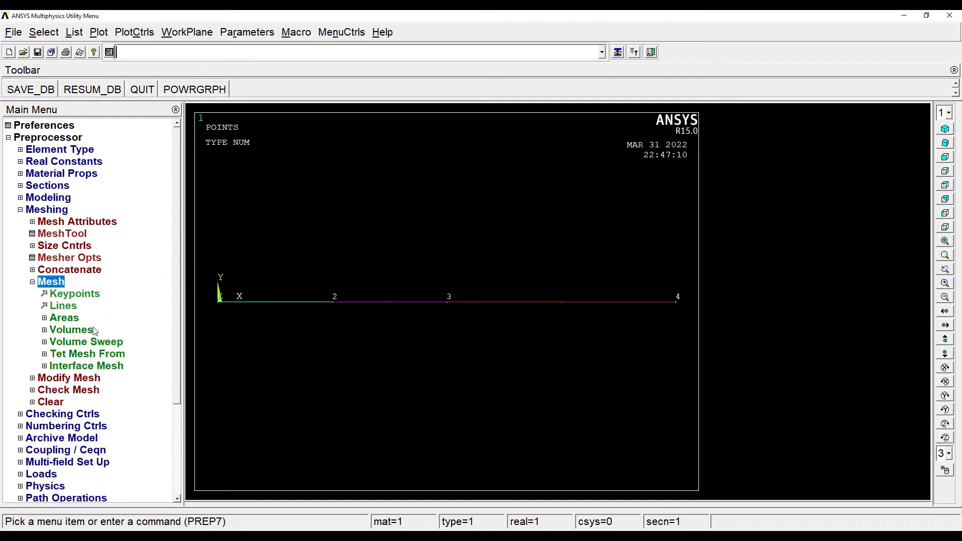
click(72, 308)
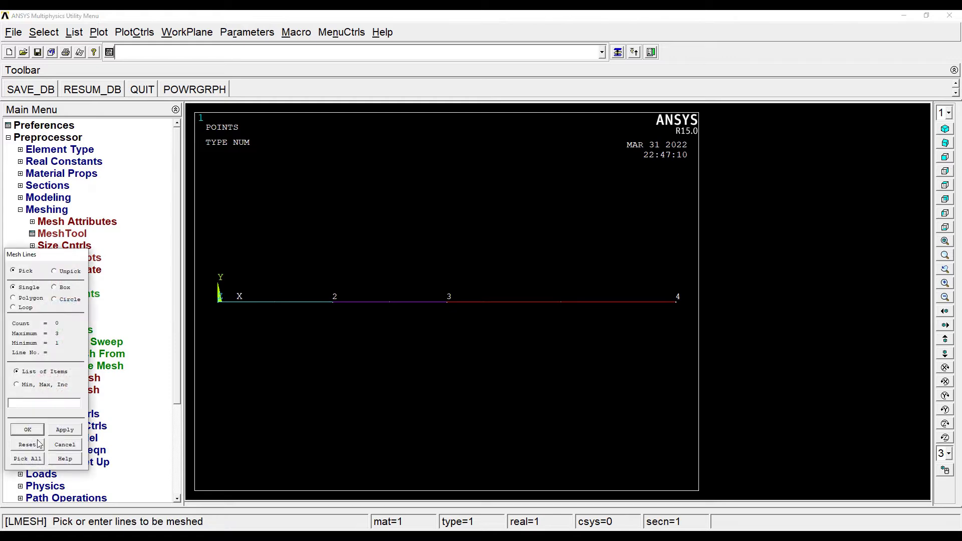
click(27, 458)
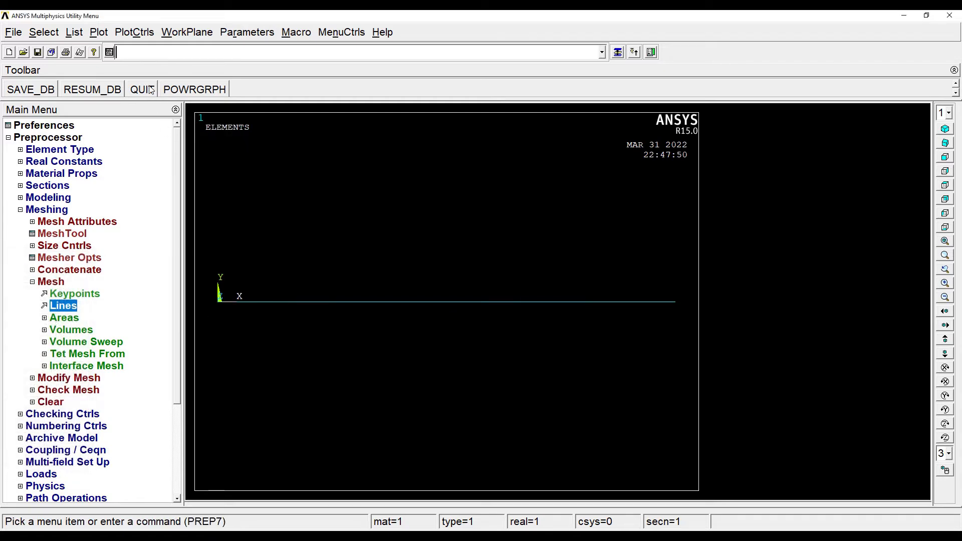
Turn on element numbers in the plot numbering controls and replot the mesh
click(136, 34)
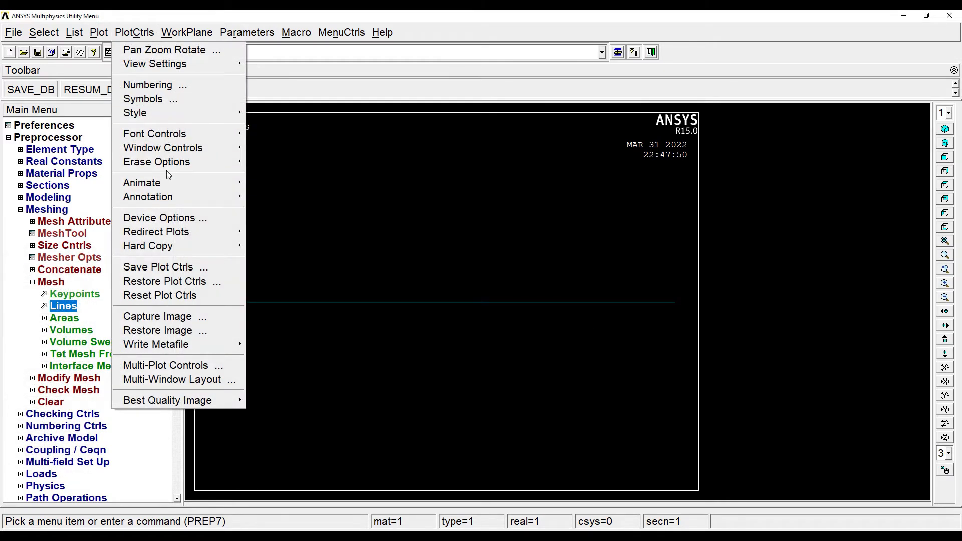
click(170, 87)
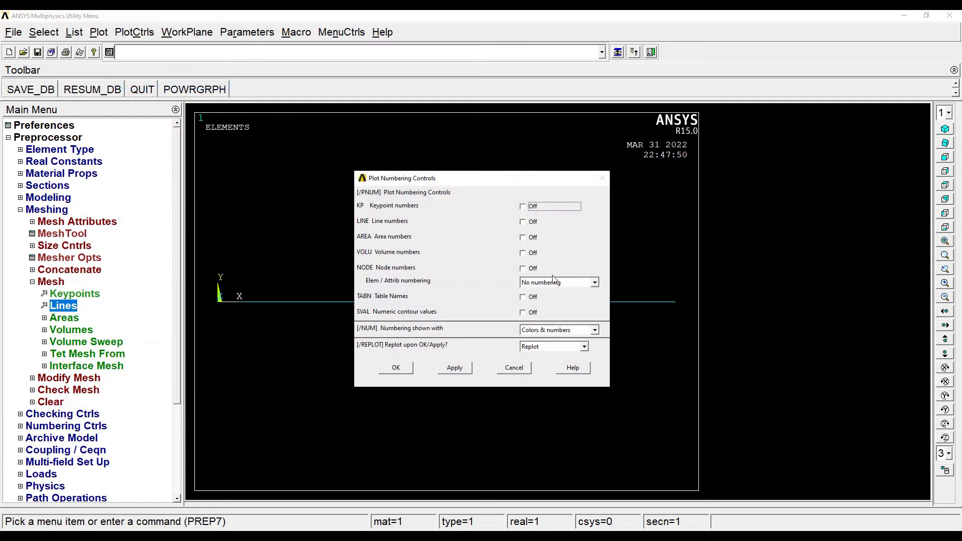
click(557, 282)
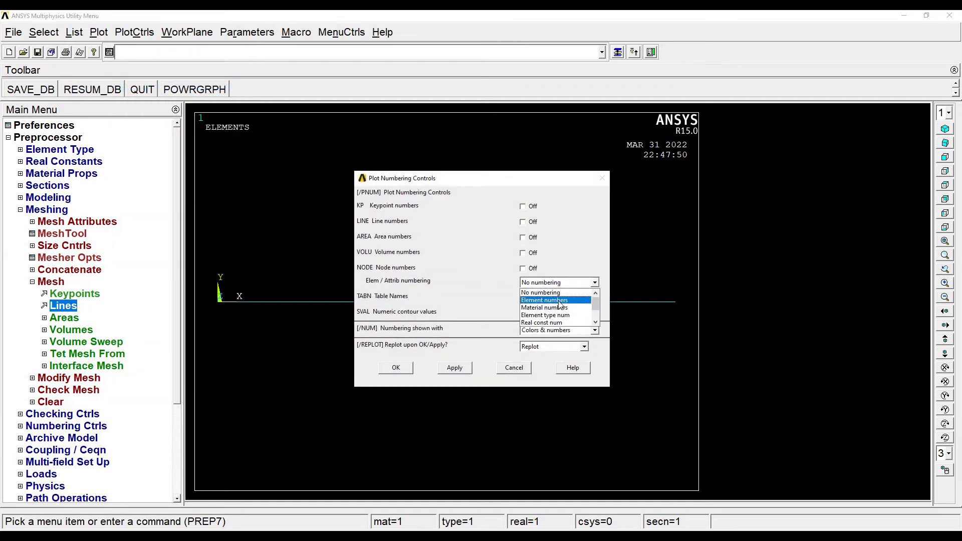
click(559, 300)
click(410, 368)
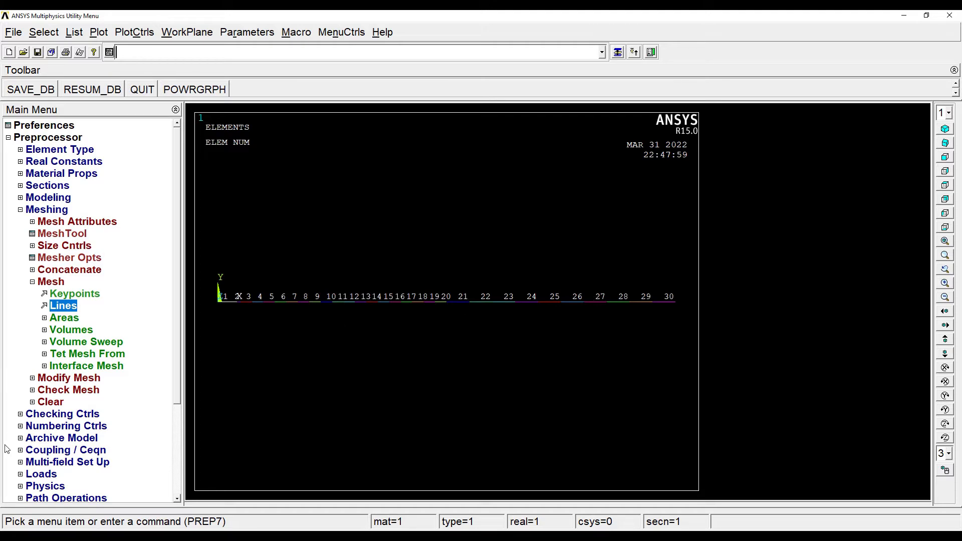
Constrain all DOF at keypoint 1 with a structural displacement to fix the beam's end at the origin
click(44, 474)
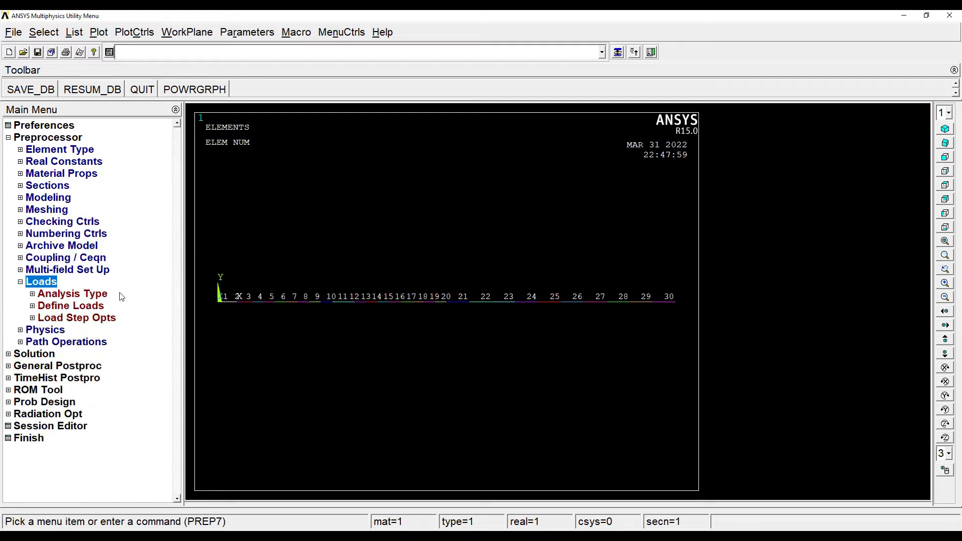
click(59, 309)
click(67, 332)
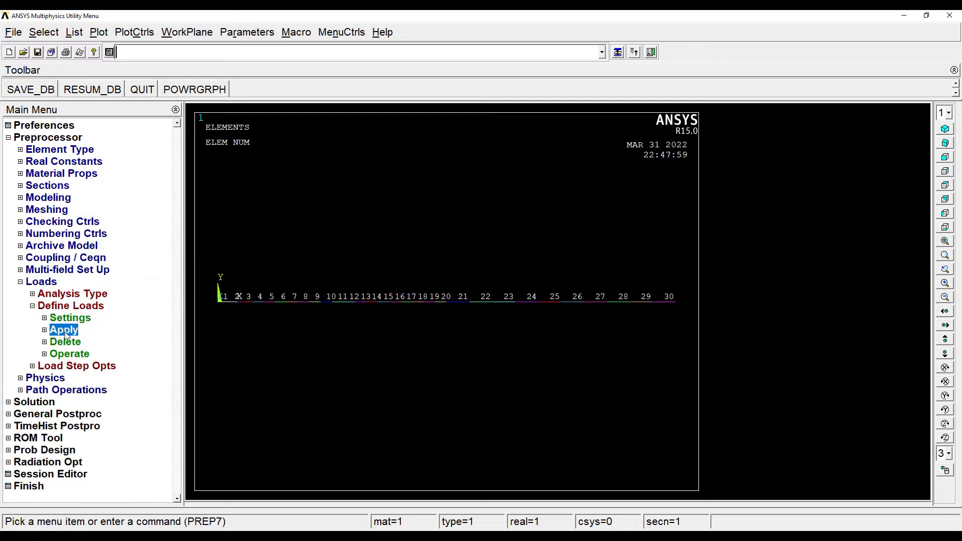
click(82, 343)
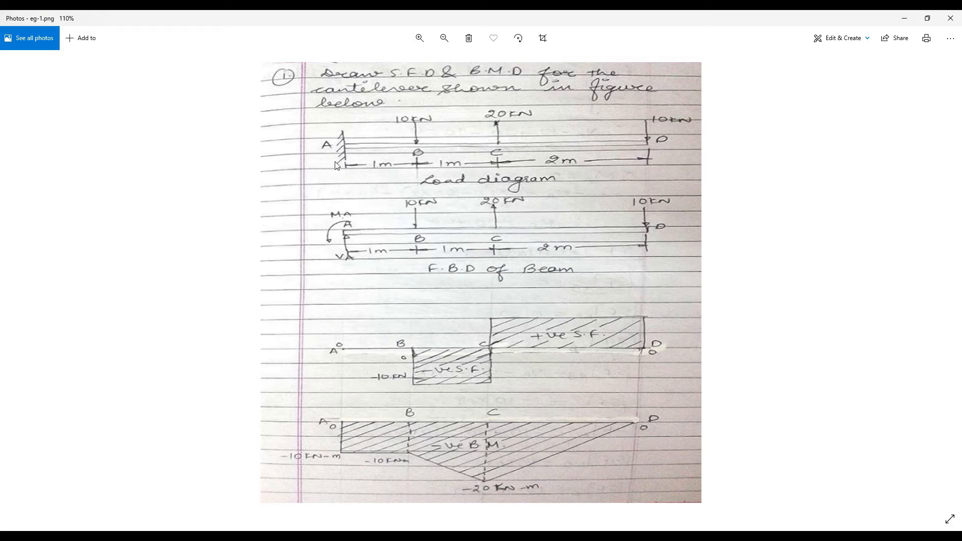
key(alt+Tab)
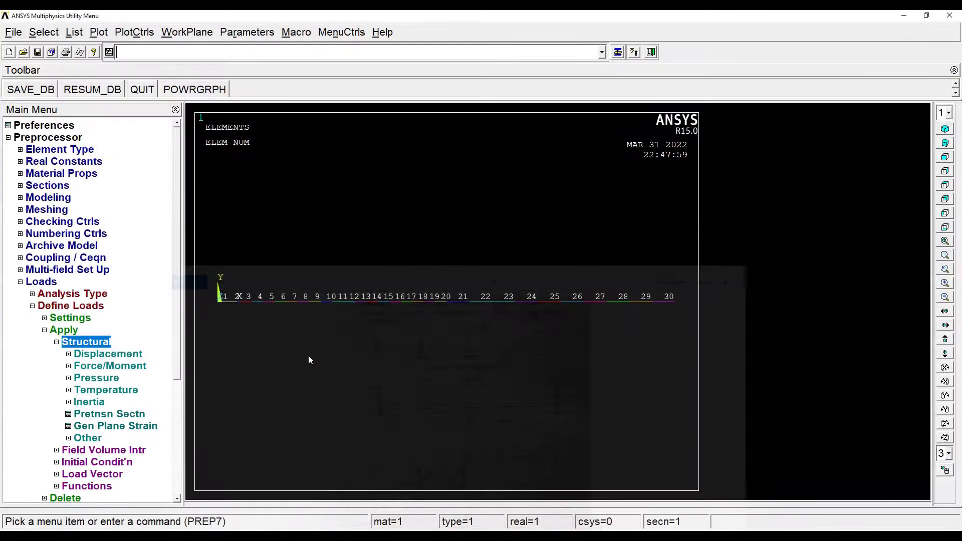
click(106, 354)
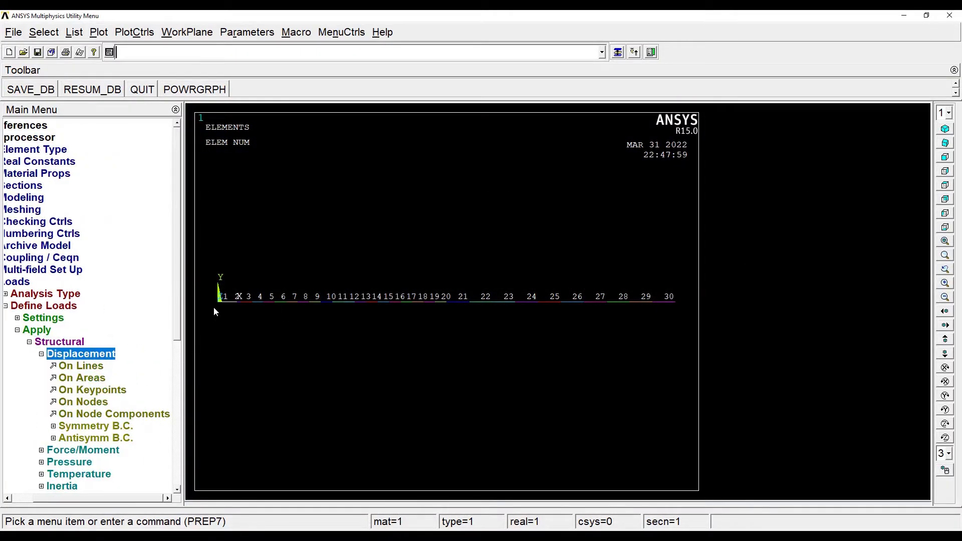
click(95, 390)
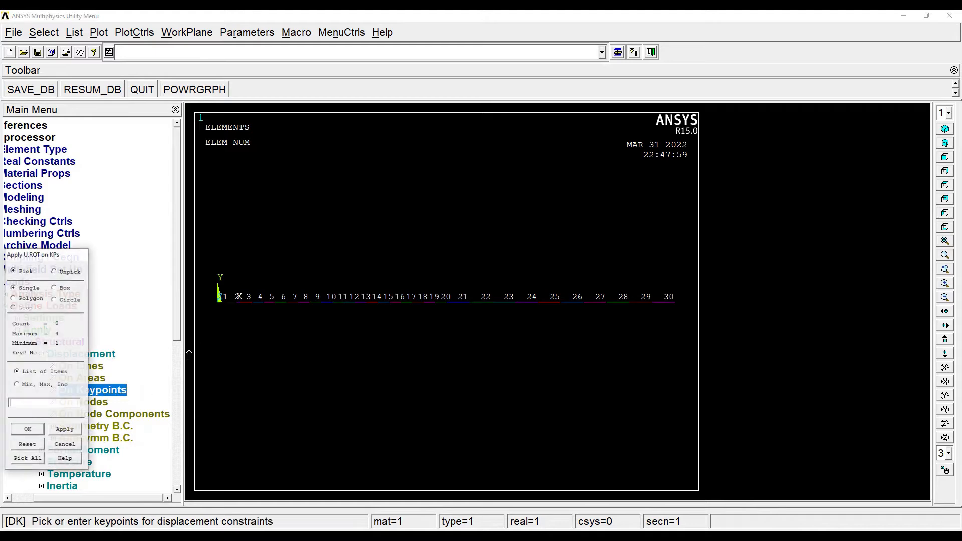
click(219, 308)
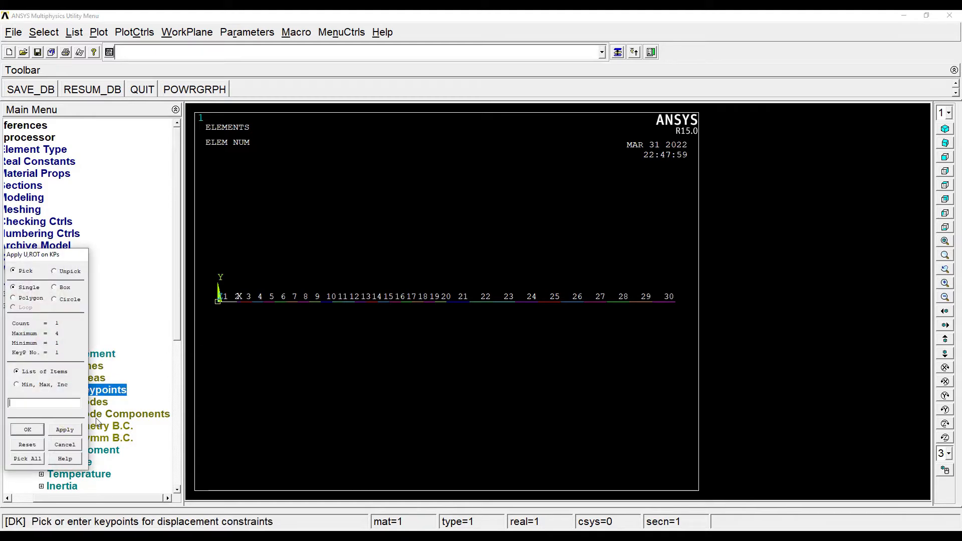
click(27, 430)
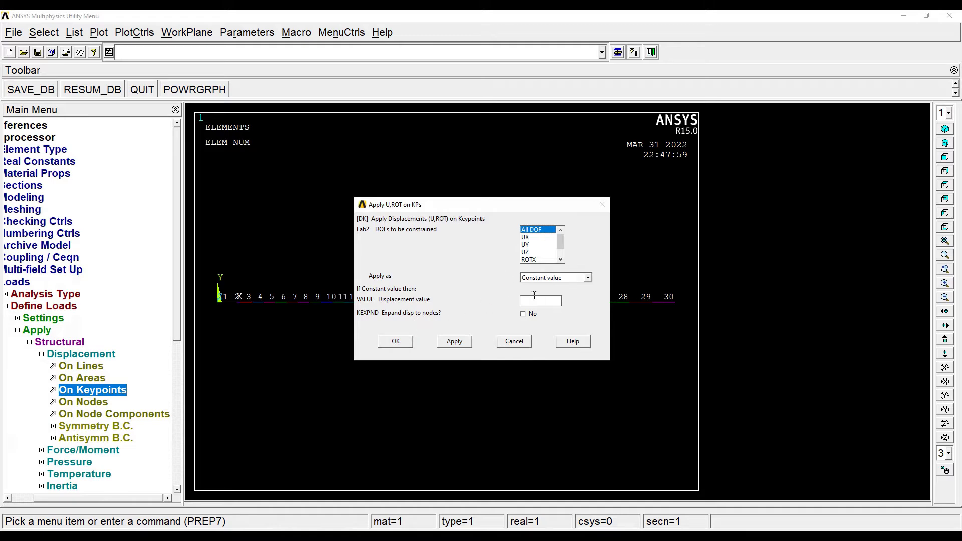
click(401, 342)
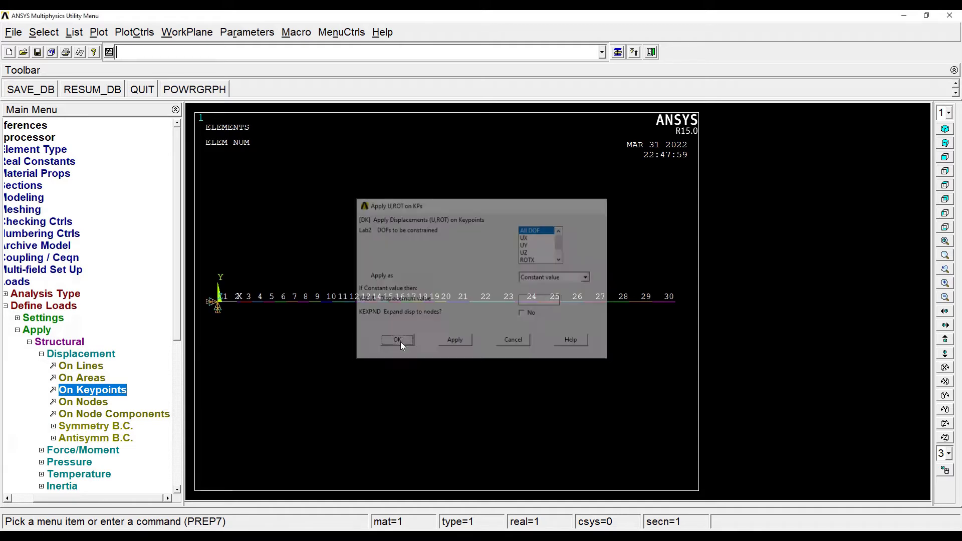
click(387, 535)
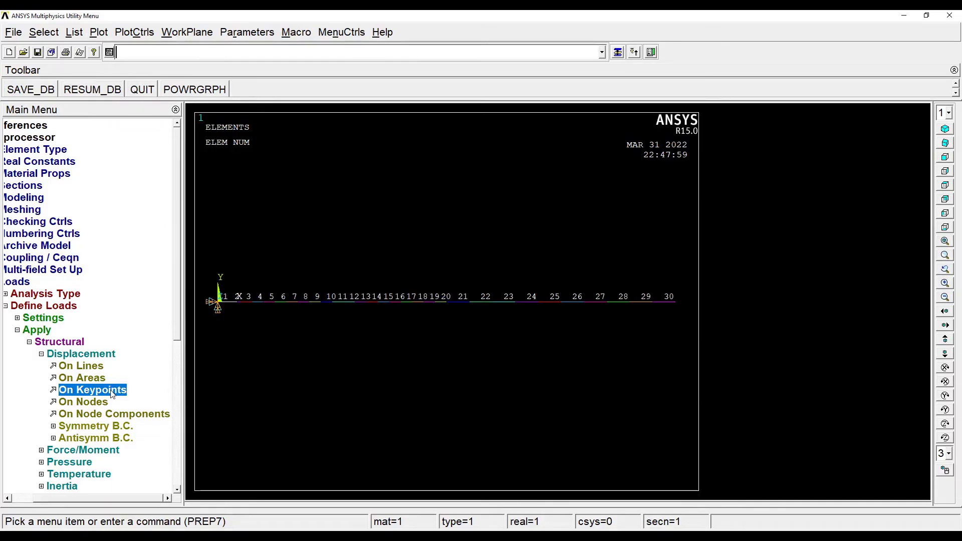
click(111, 391)
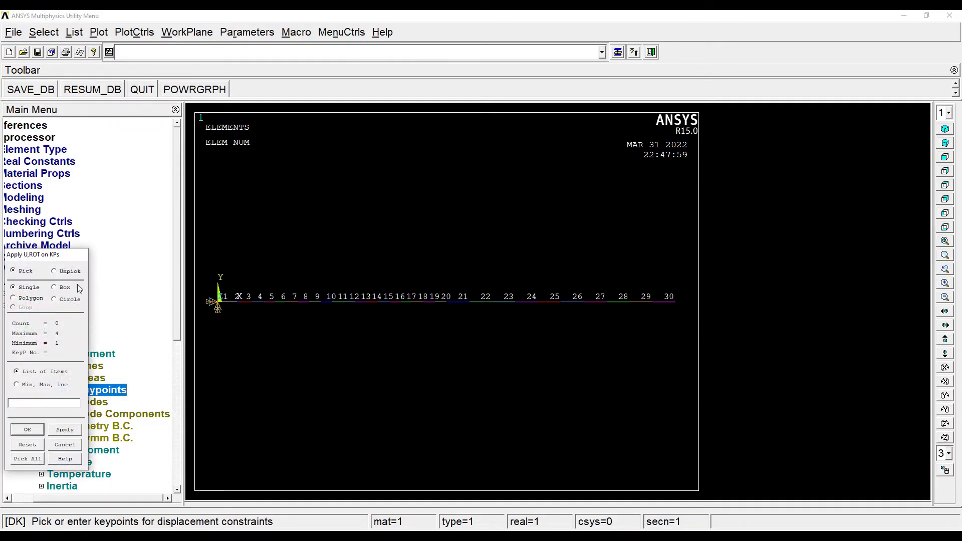
click(66, 444)
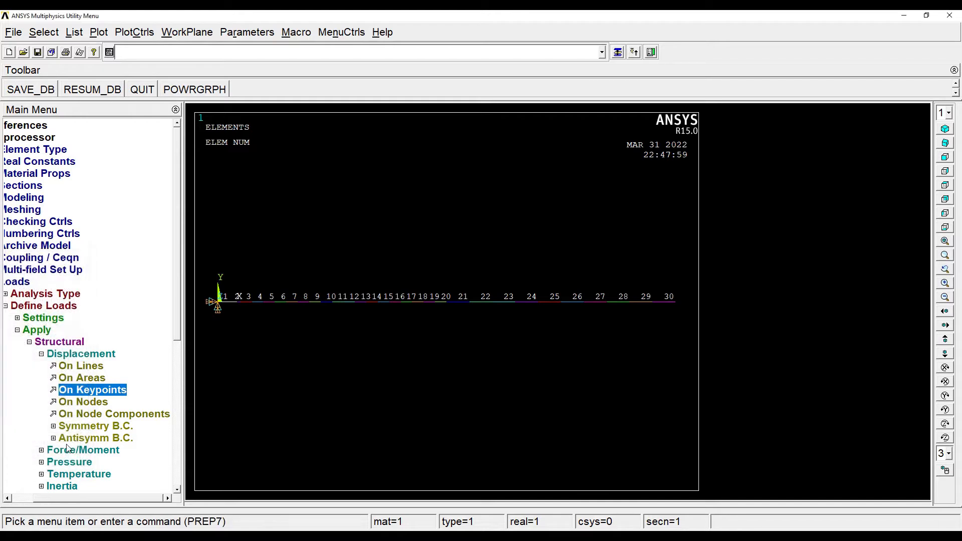
Apply a constant FY force of -10000 at keypoint 2
click(70, 451)
click(119, 380)
click(321, 304)
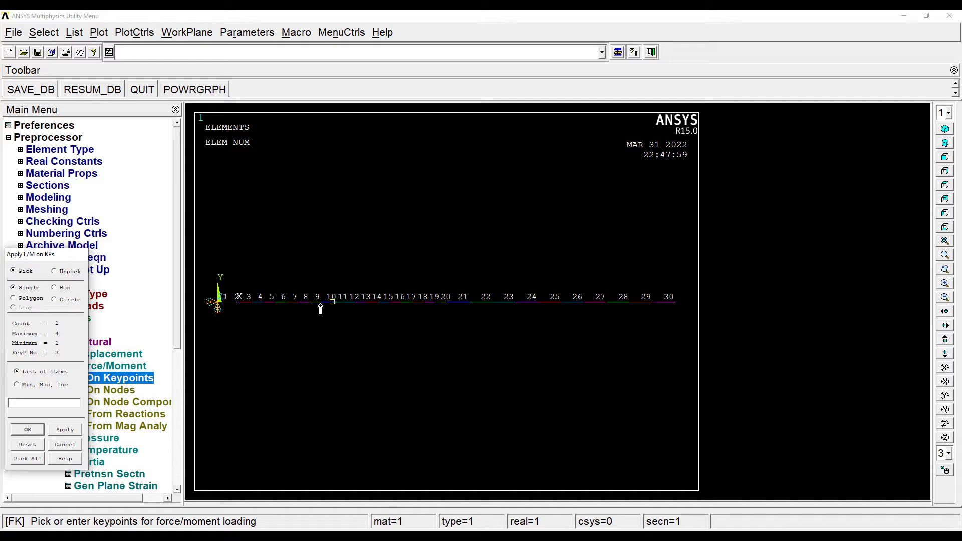
click(27, 429)
click(552, 256)
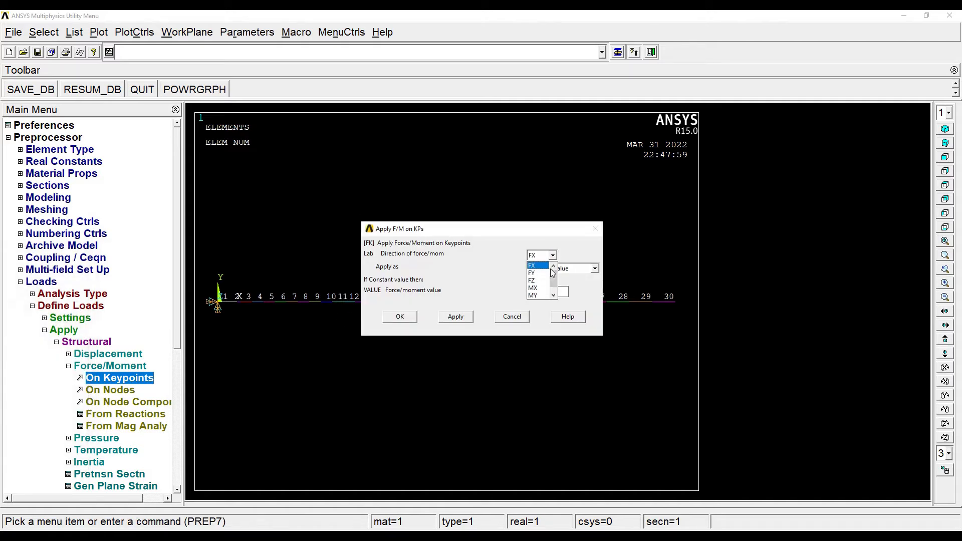
click(544, 270)
click(546, 290)
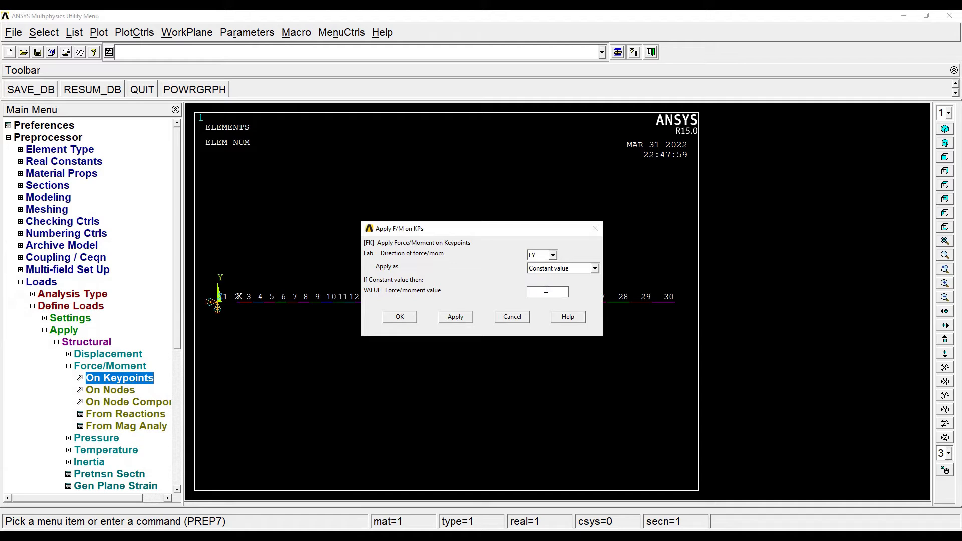
text(-10000)
click(402, 318)
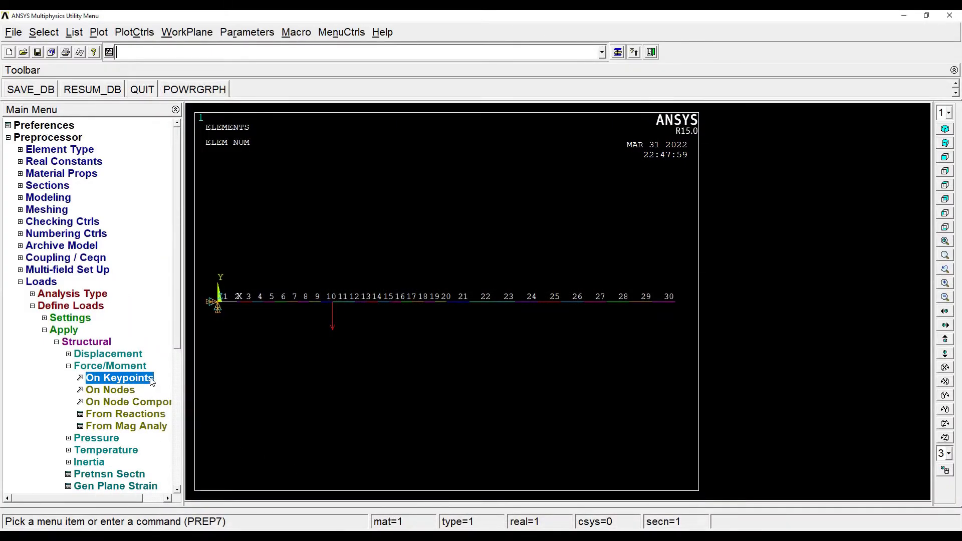
Apply a constant FY force of 20000 at keypoint 3
click(151, 379)
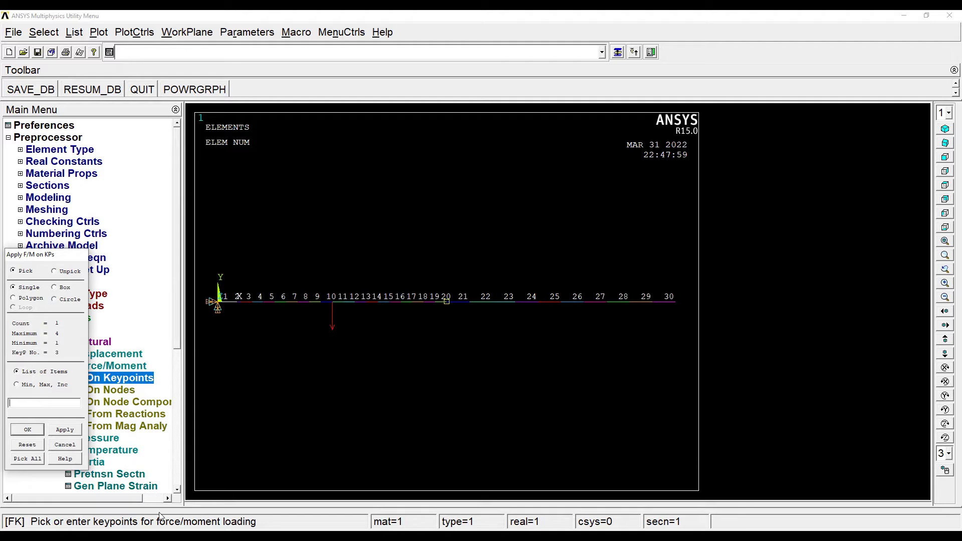
click(28, 430)
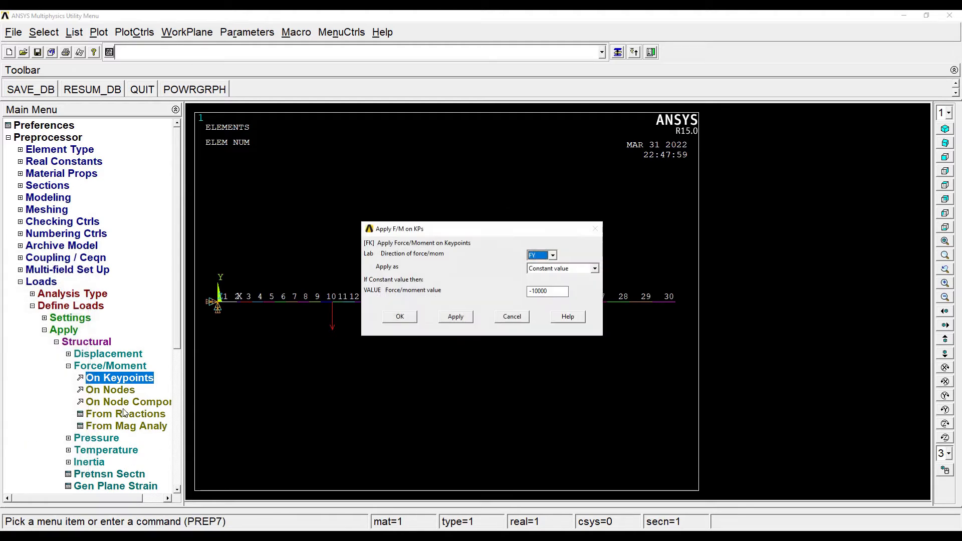
drag(550, 292, 511, 290)
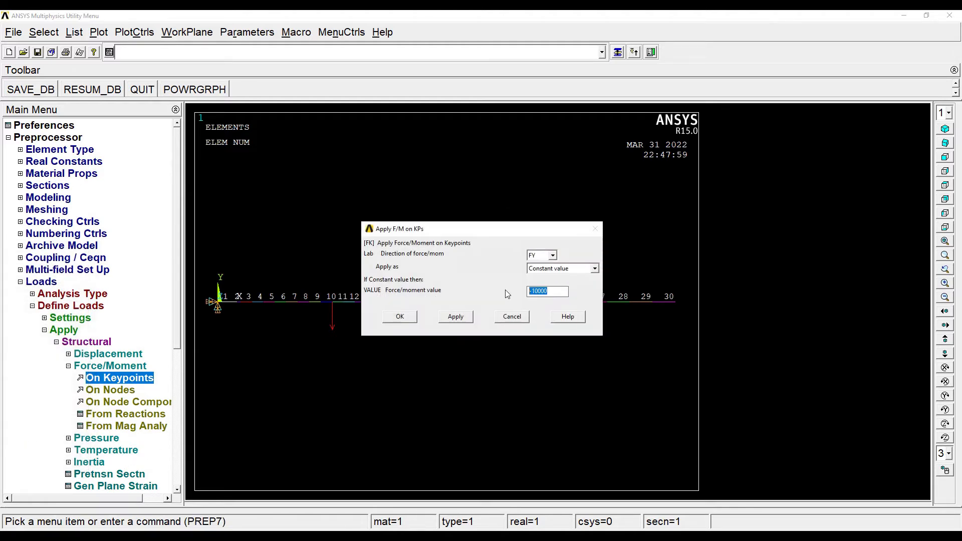
text(2)
click(401, 315)
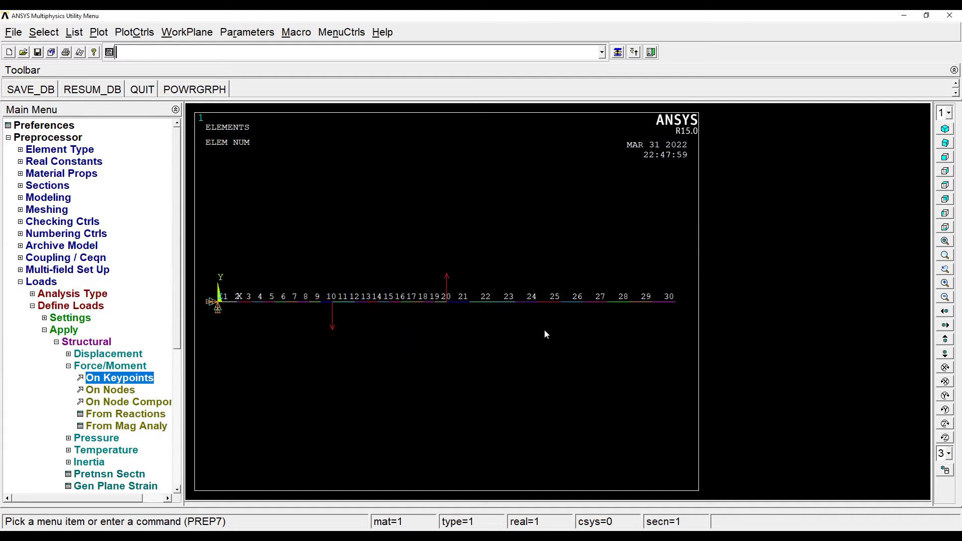
Apply a constant FY force of -10000 at the keypoint on the beam's free end and compare the loads with the problem sketch in Photos
click(676, 306)
click(27, 429)
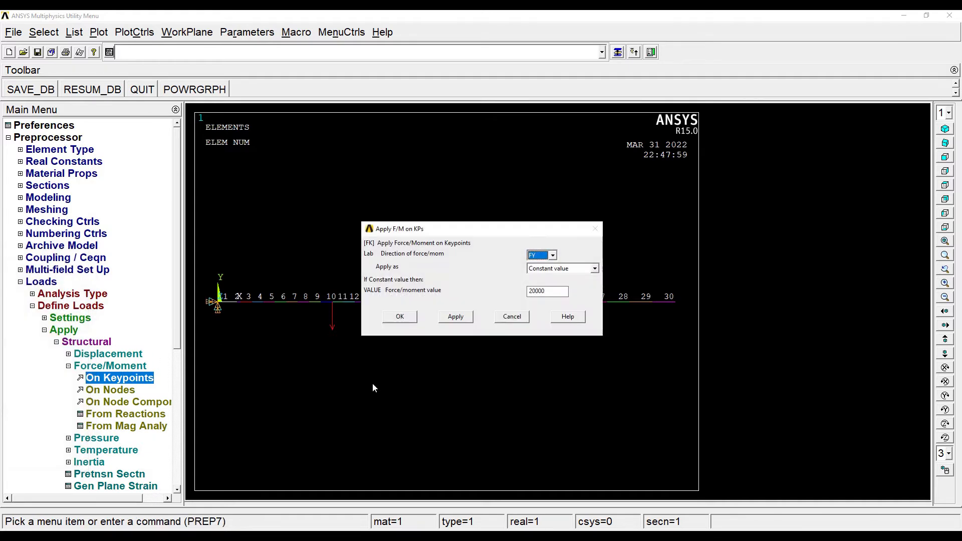
double_click(548, 292)
text(-100)
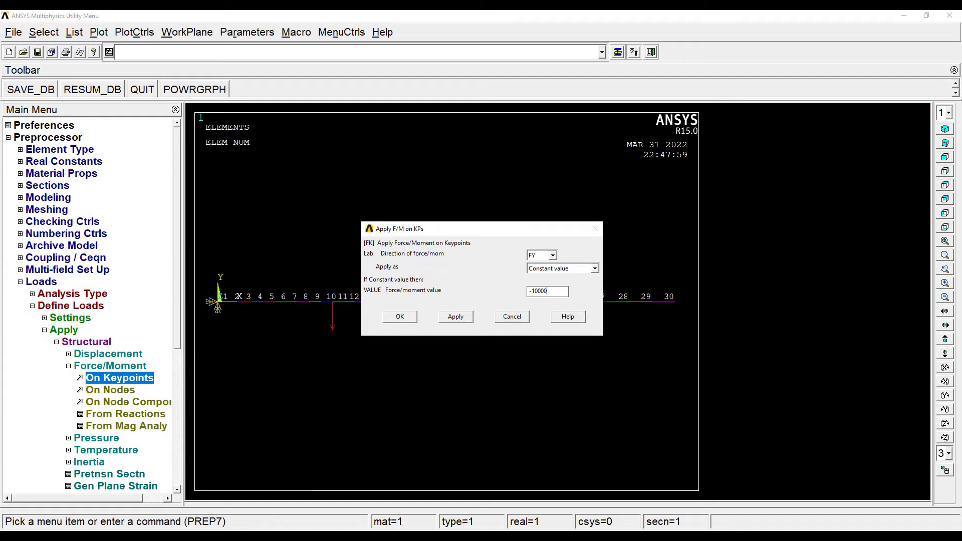
click(384, 316)
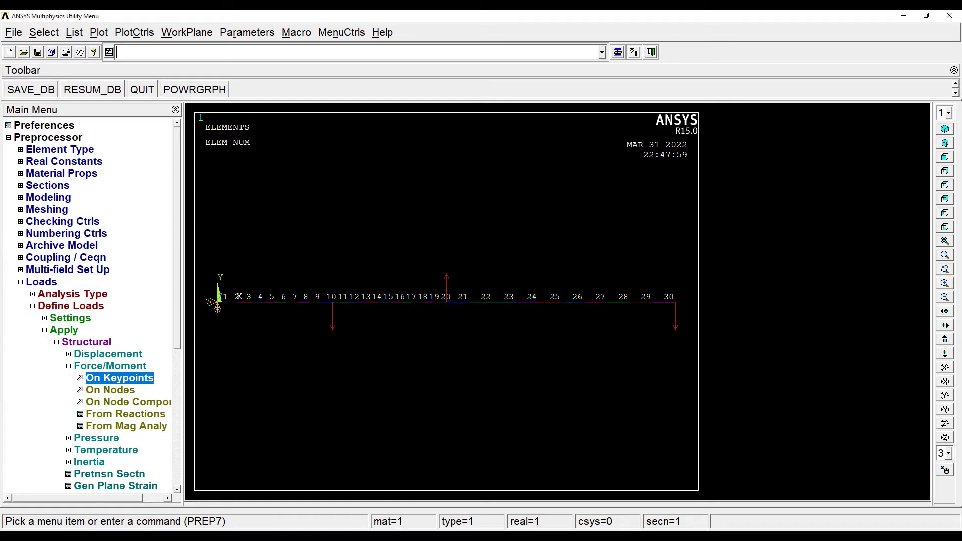
key(alt+Tab)
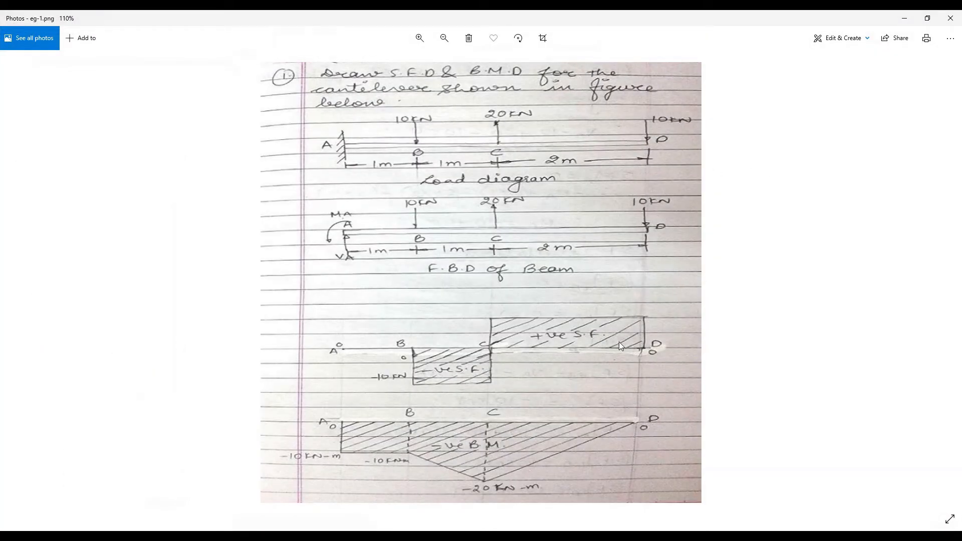
key(alt+Tab)
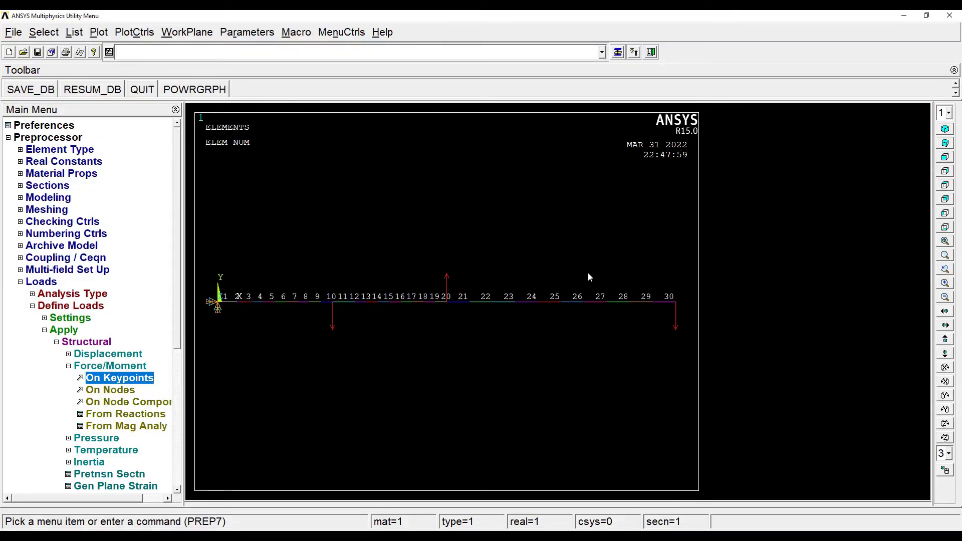
Solve the current load step and close the solution note and status window
click(29, 283)
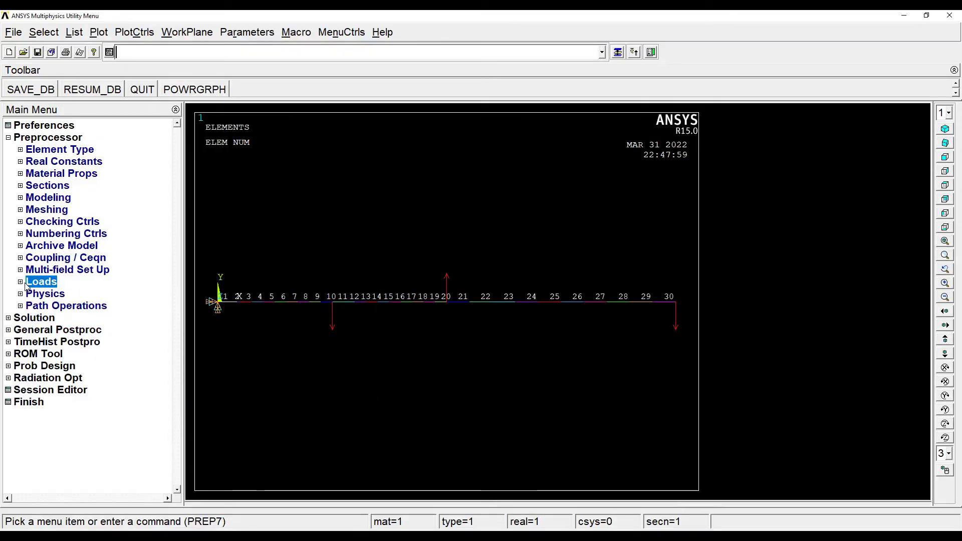
click(28, 319)
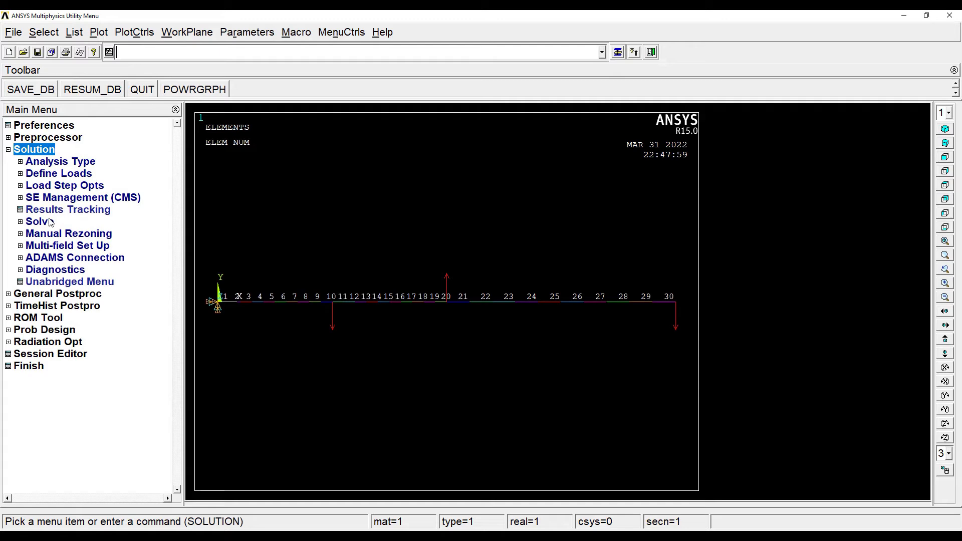
click(49, 224)
click(65, 234)
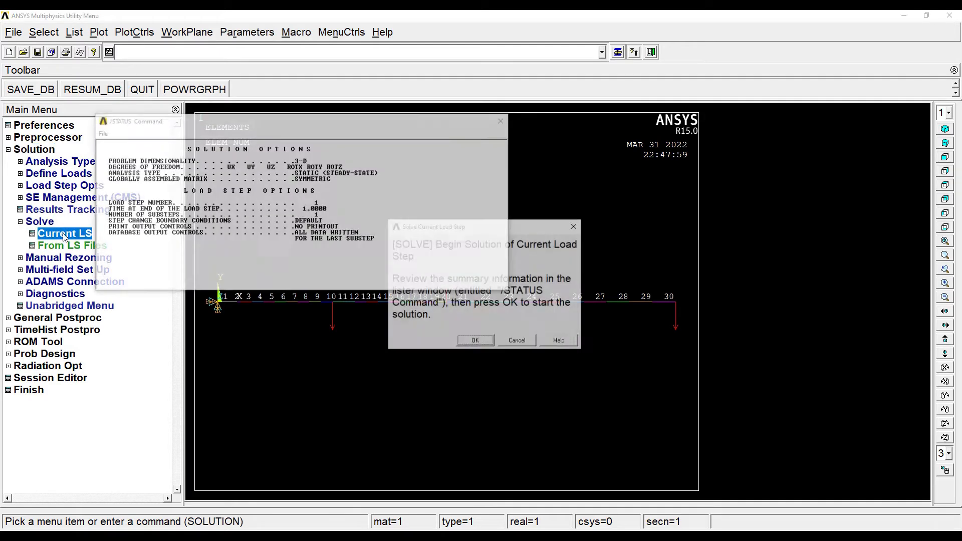
click(476, 341)
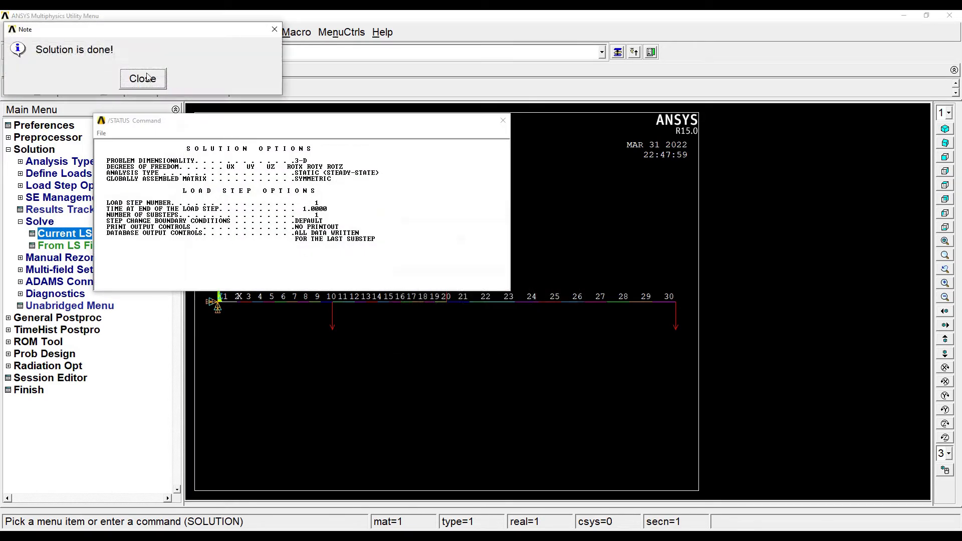
click(143, 79)
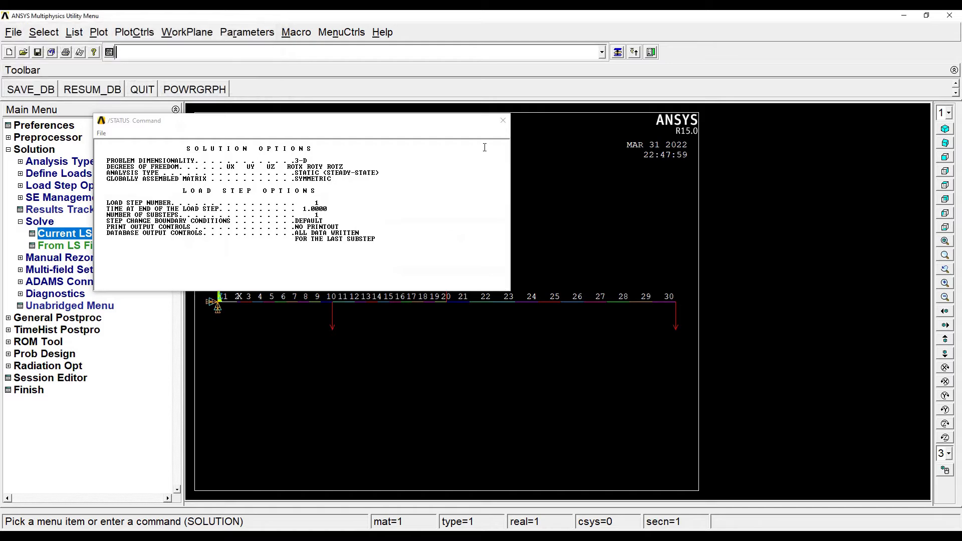
click(503, 120)
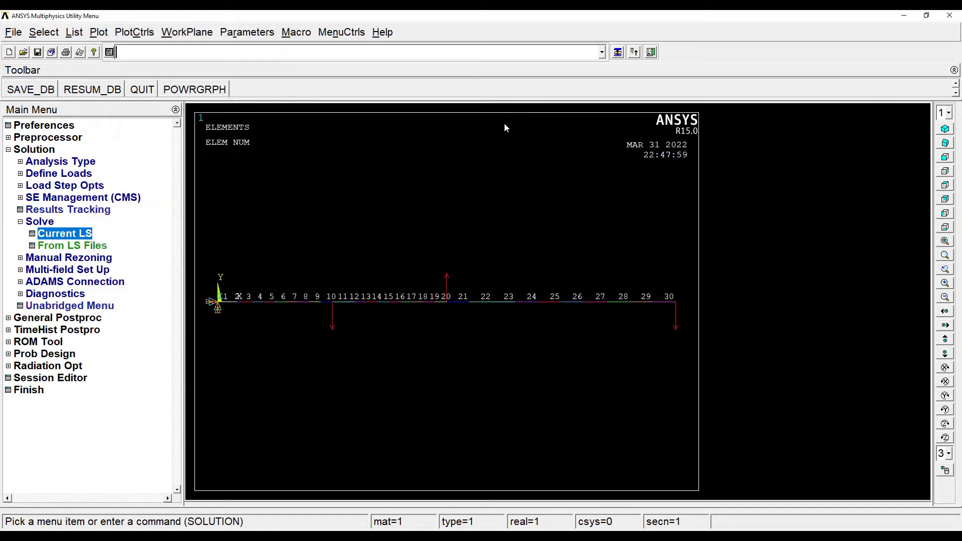
Plot the beam's deformed shape together with the undeformed shape in the general postprocessor
click(40, 320)
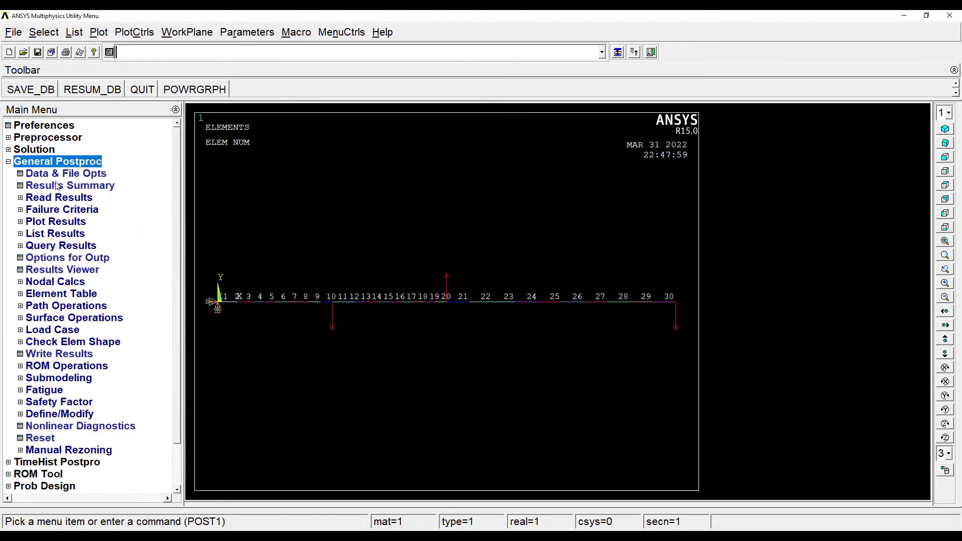
click(59, 225)
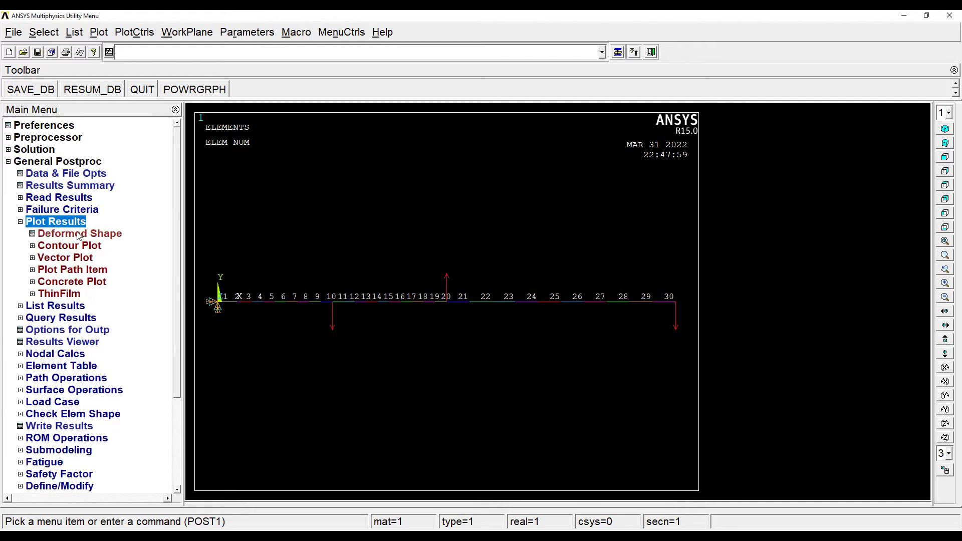
click(79, 234)
click(550, 280)
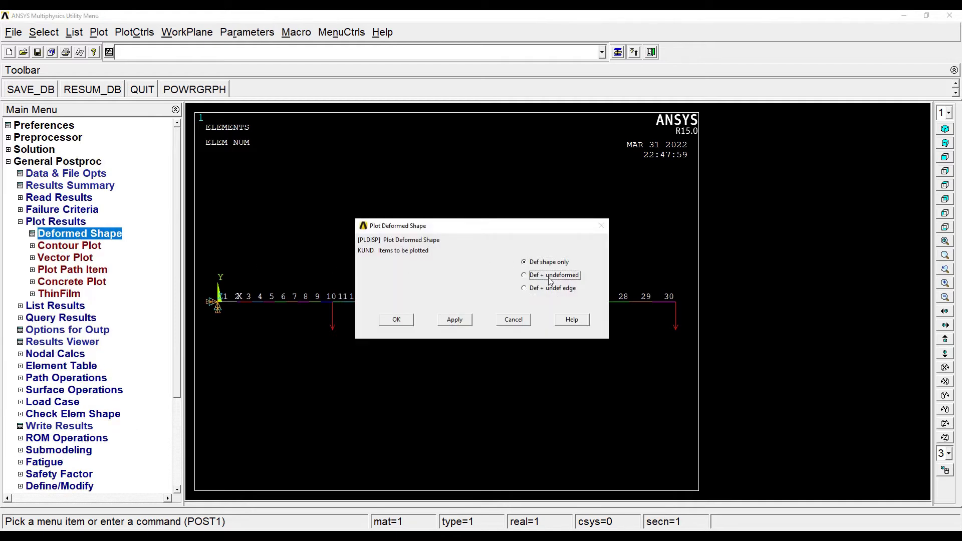
click(395, 321)
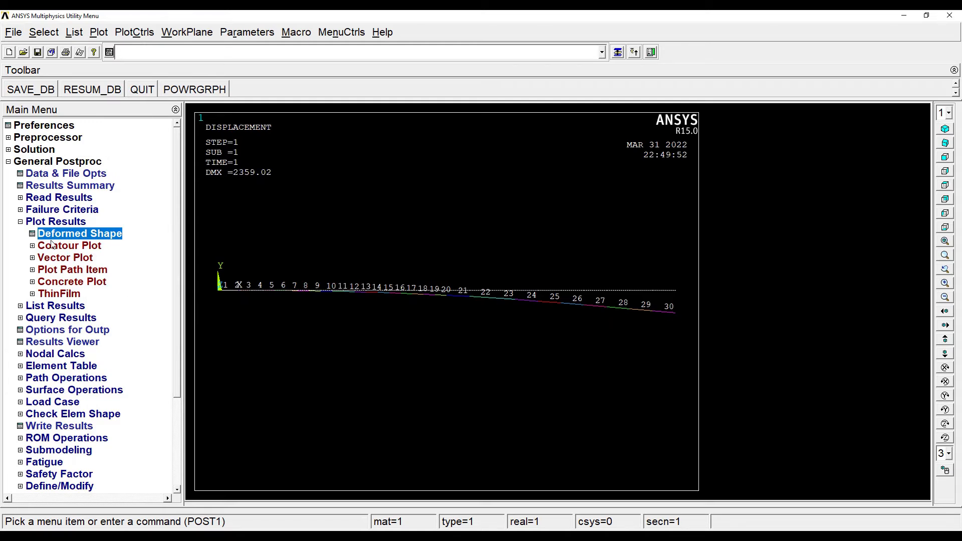
Plot the nodal solution contour of the displacement vector sum, showing the deformed shape with the undeformed model
click(89, 248)
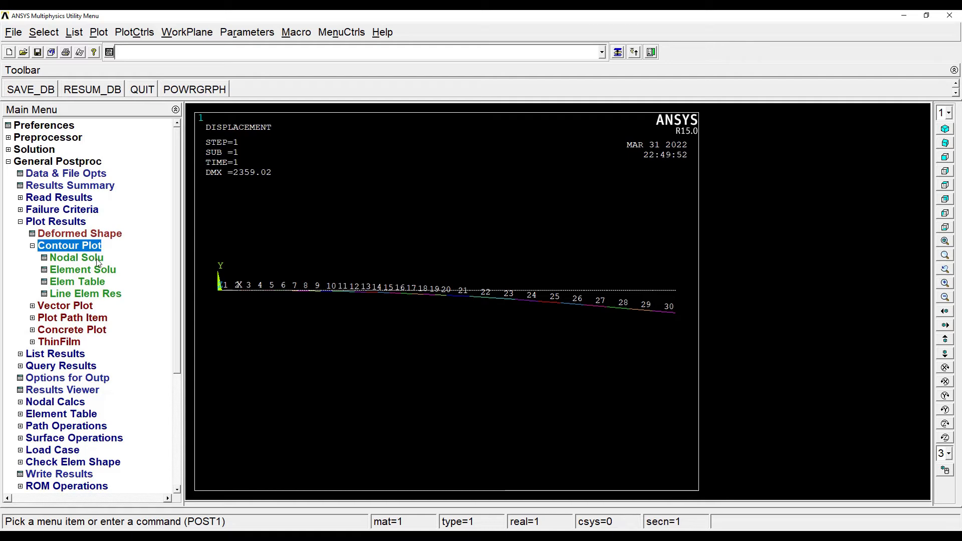
click(85, 259)
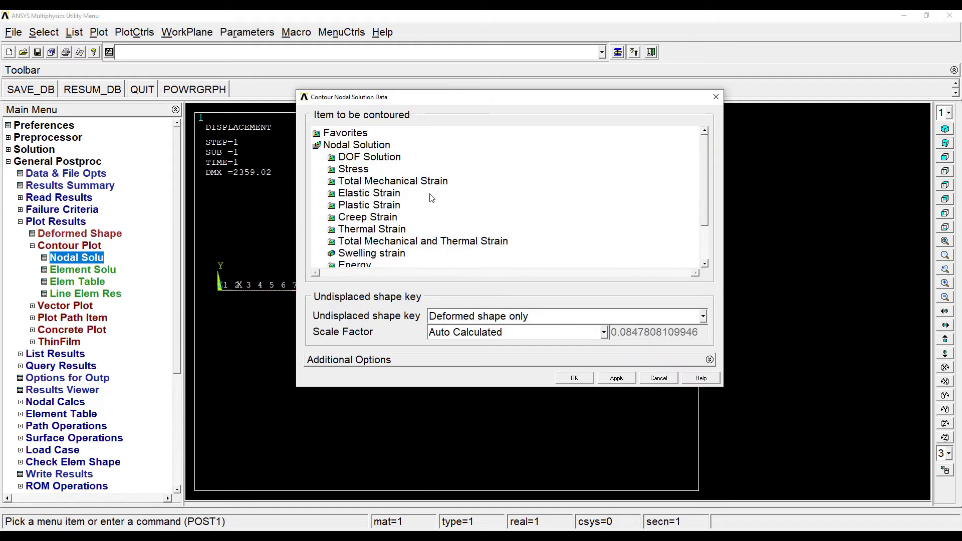
click(366, 157)
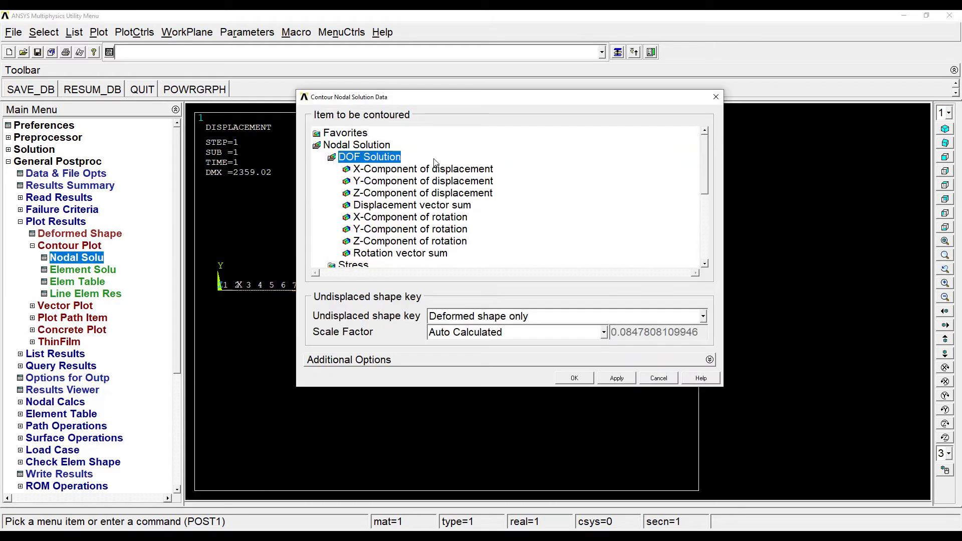
click(406, 210)
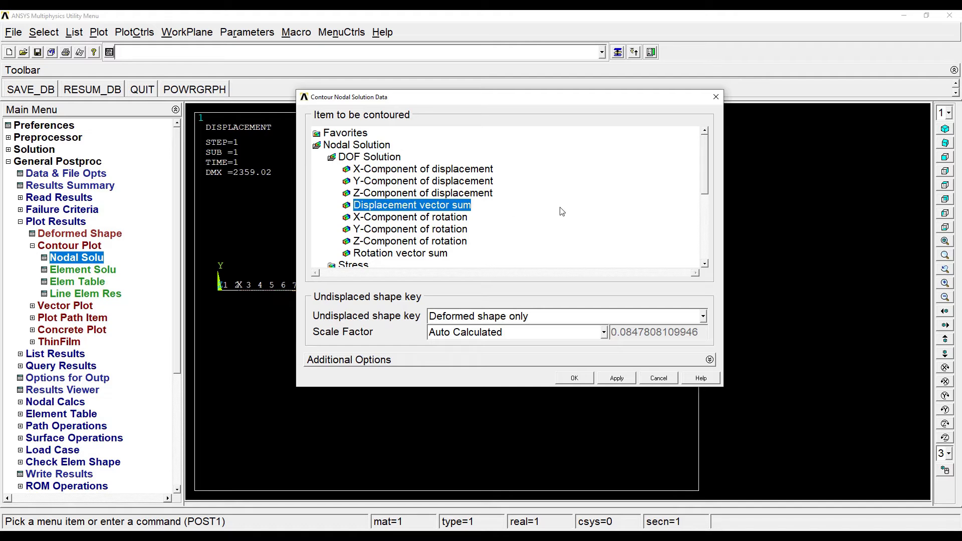
click(613, 315)
click(516, 340)
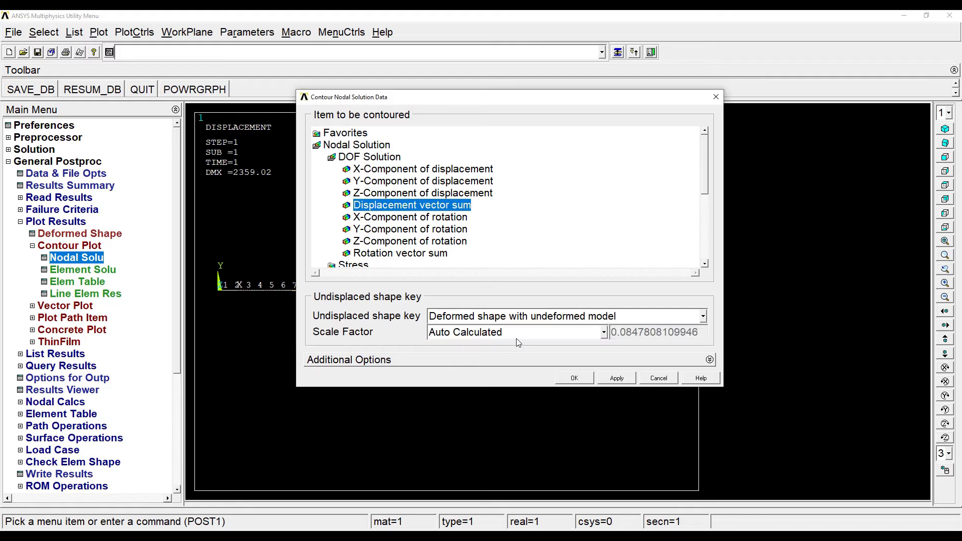
click(575, 378)
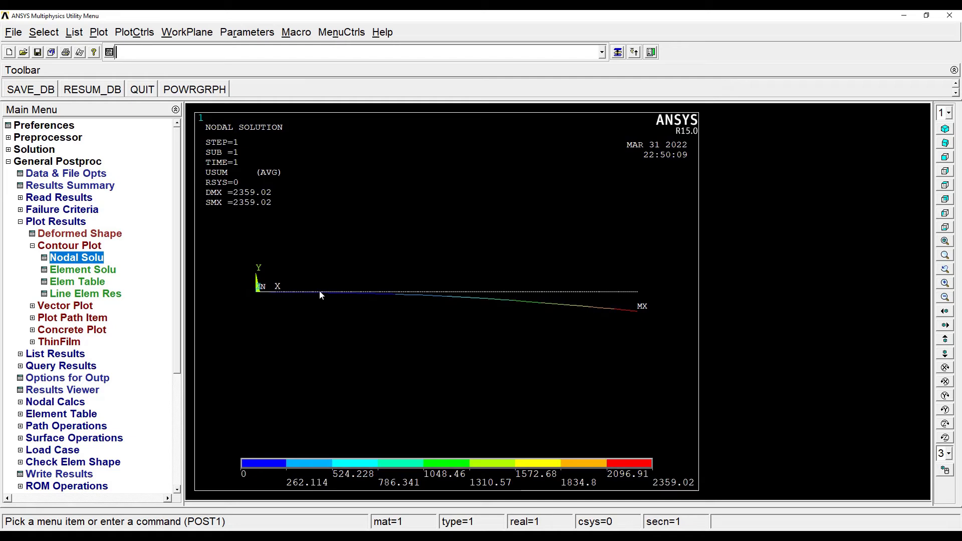
Plot the nodal solution contour of von Mises stress
click(78, 259)
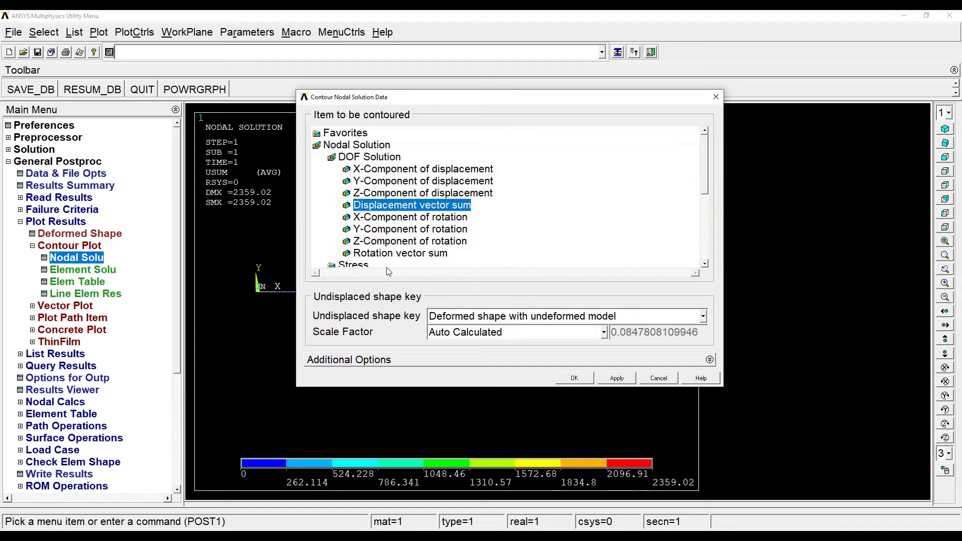
click(354, 266)
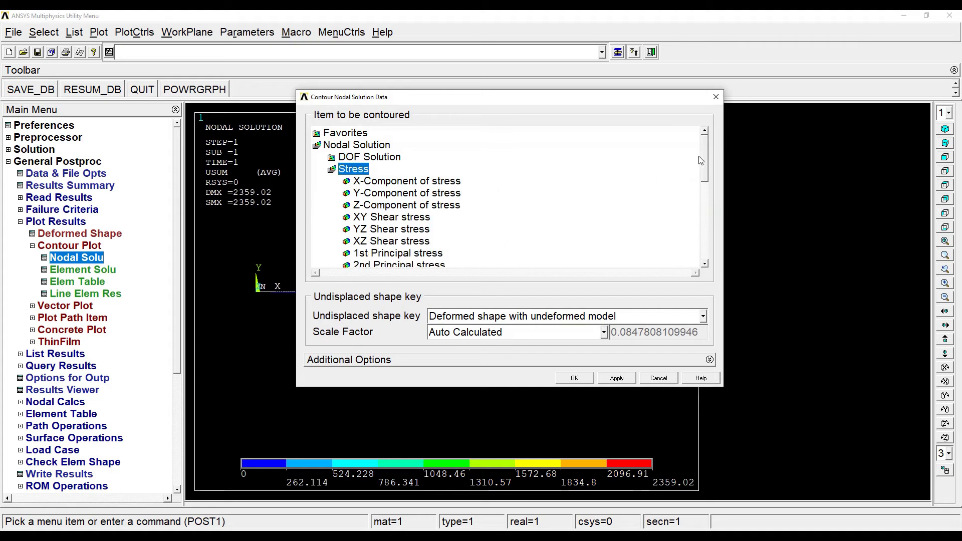
drag(705, 162, 703, 189)
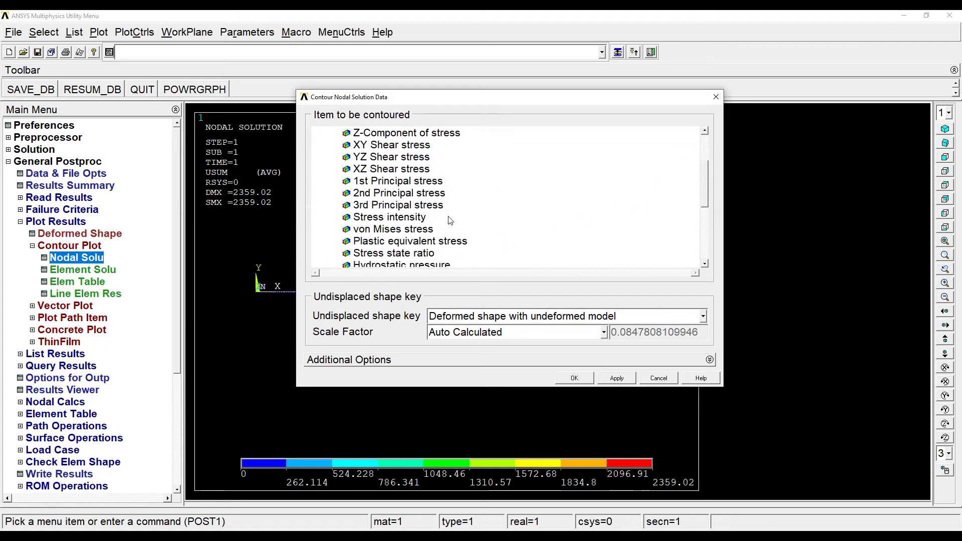
click(386, 229)
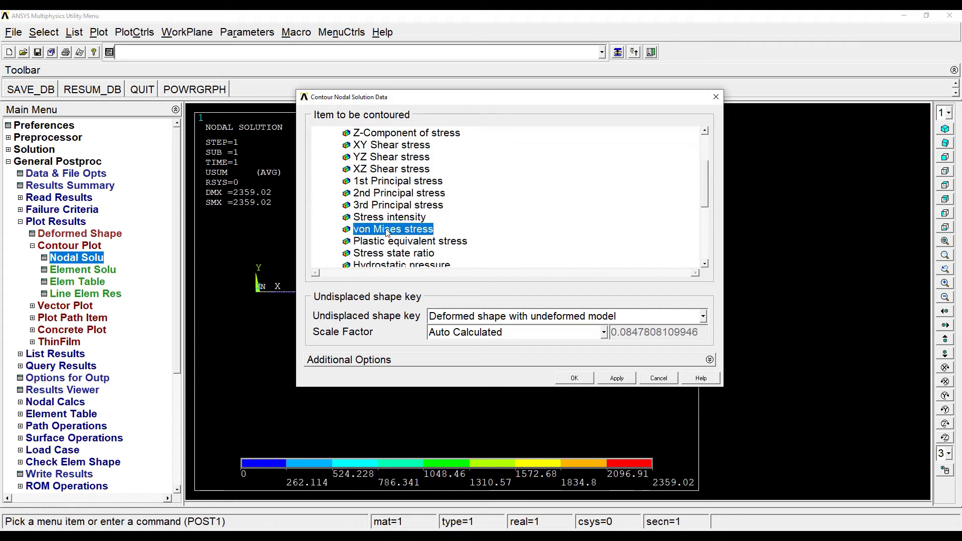
click(576, 378)
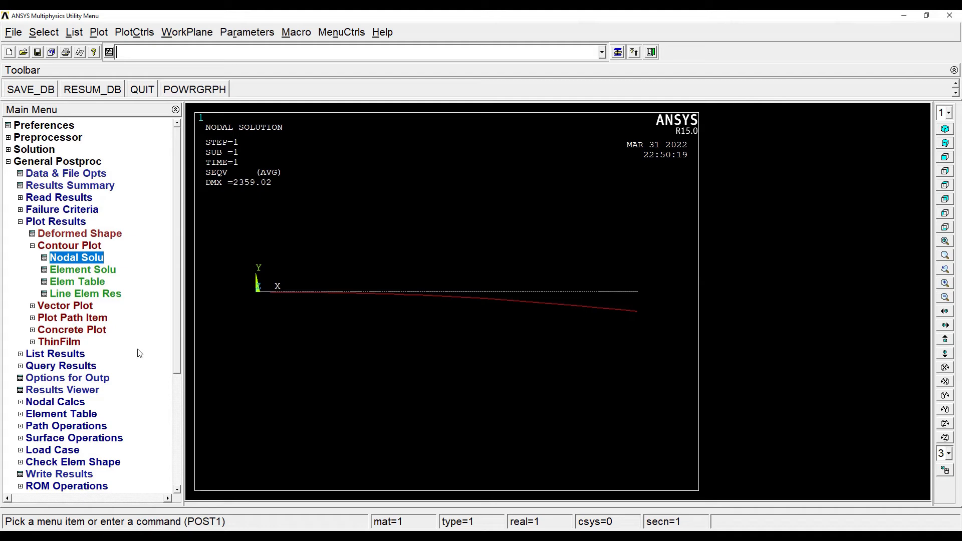
Add an element table item defined by sequence number SMISC, 3
click(48, 415)
click(74, 307)
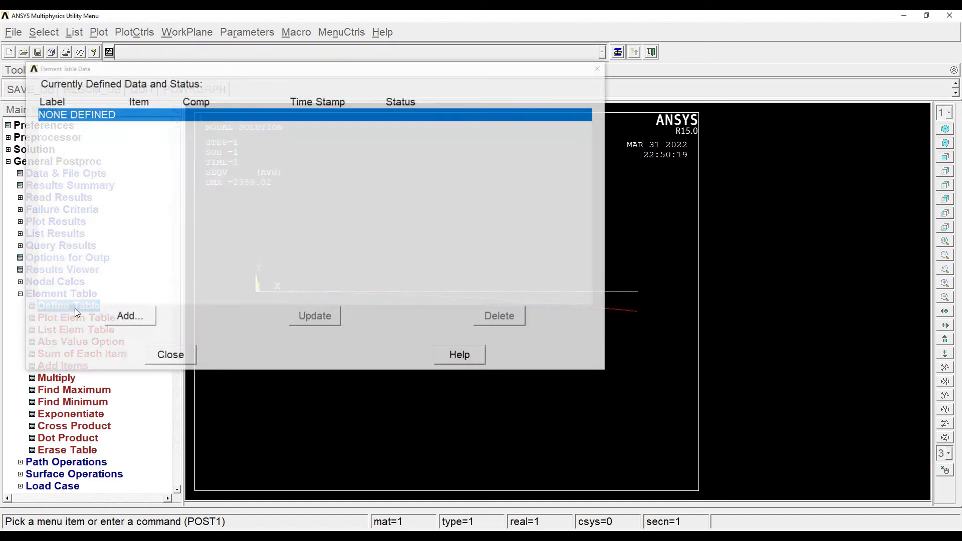
click(125, 316)
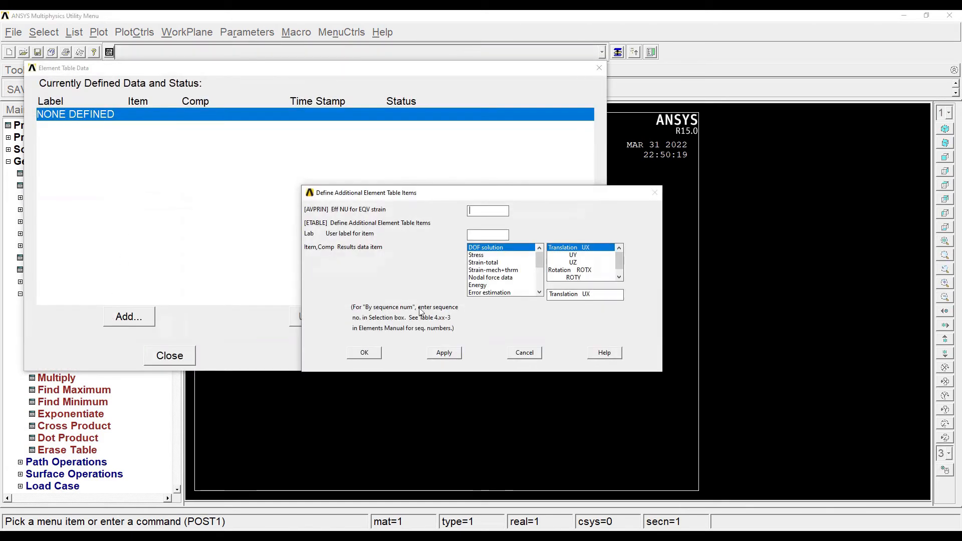
drag(538, 264, 540, 288)
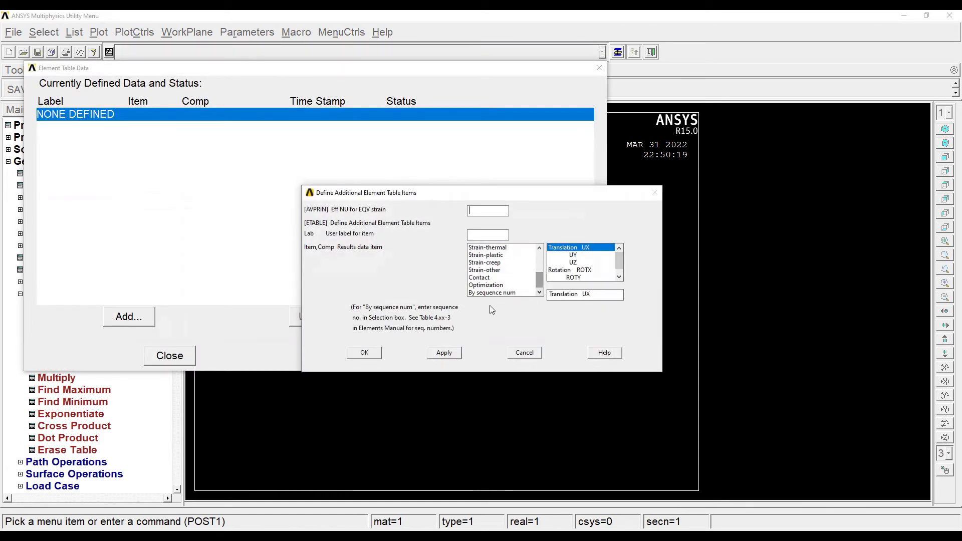
click(494, 293)
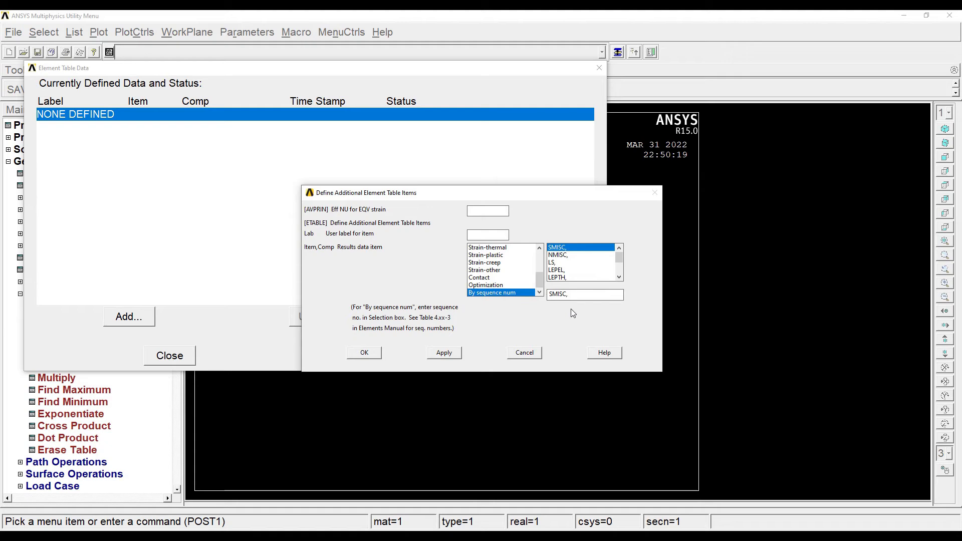
text(3)
click(444, 353)
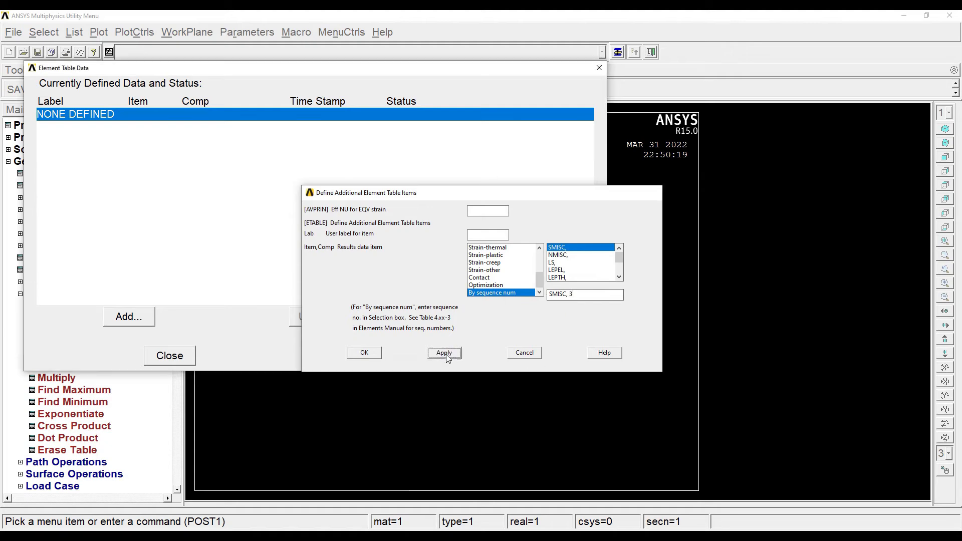
Add an element table item defined by sequence number SMISC, 6
drag(541, 259, 541, 288)
click(496, 292)
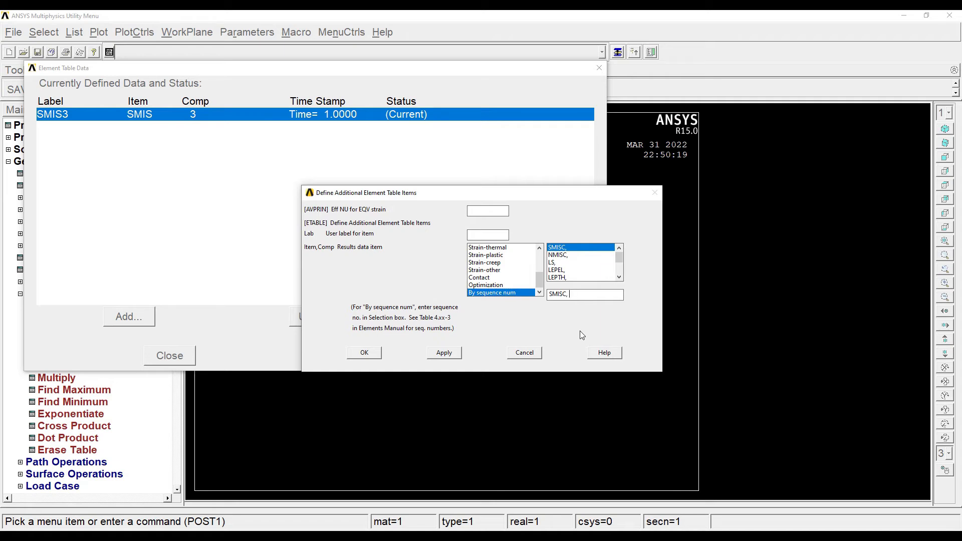
text(6)
click(443, 353)
Add element table items by sequence number for SMISC, 16 and SMISC, 19, and close the element table data
drag(538, 270, 539, 290)
click(509, 293)
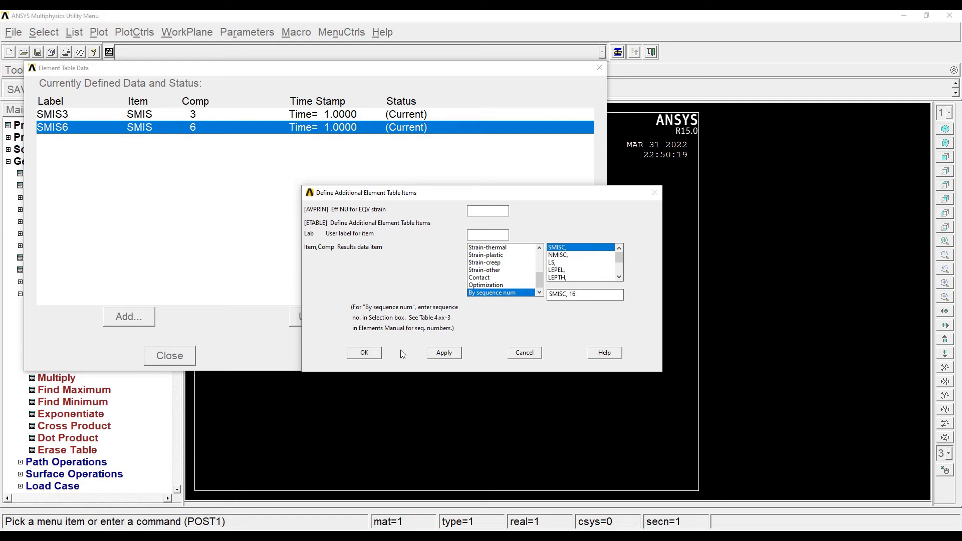
click(444, 353)
drag(539, 270, 539, 291)
click(498, 293)
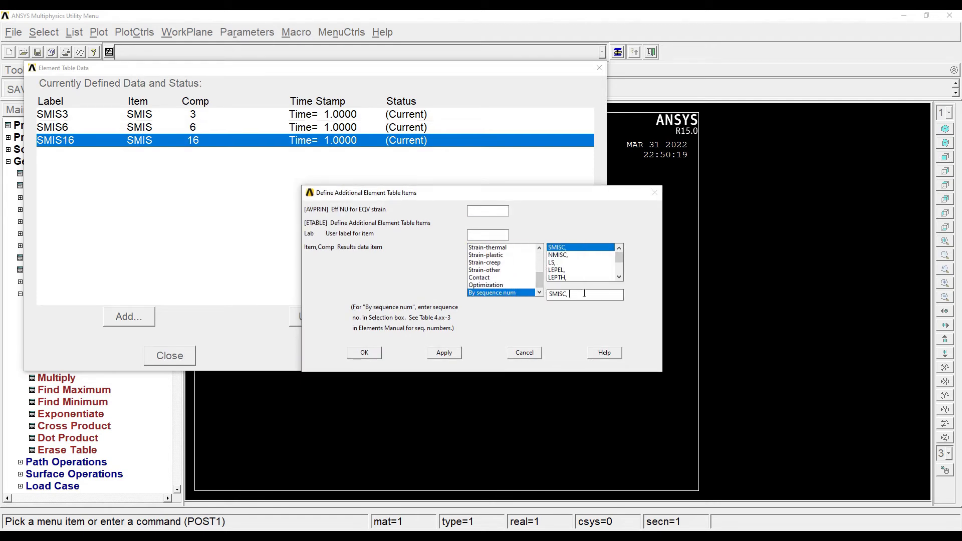
text(9)
click(365, 353)
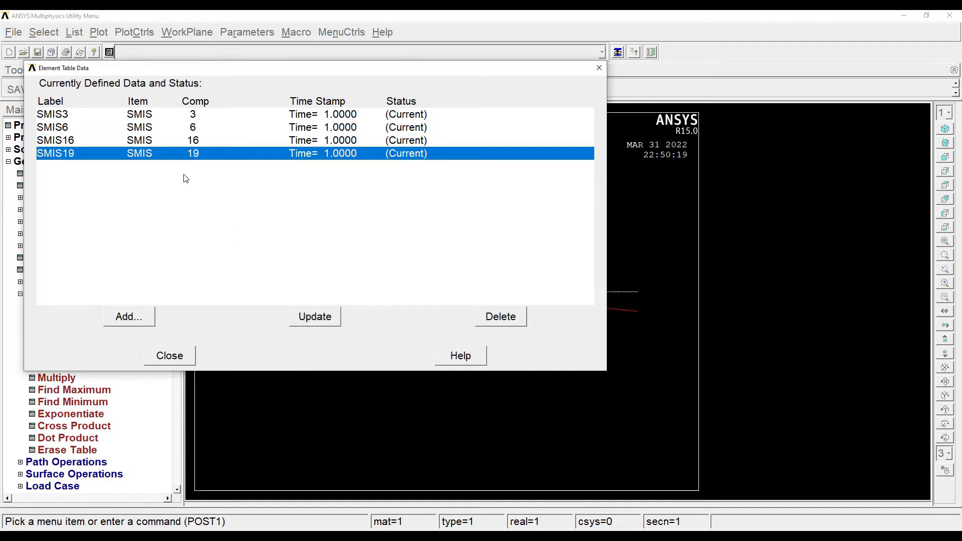
click(167, 356)
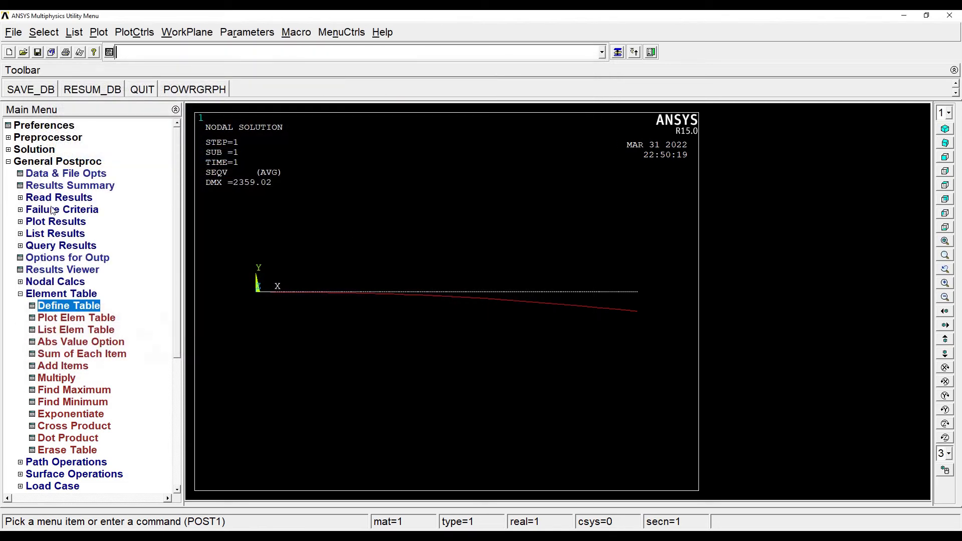
Plot the line-element results on the undeformed shape with SMIS3 at node I and SMIS16 at node J
click(55, 224)
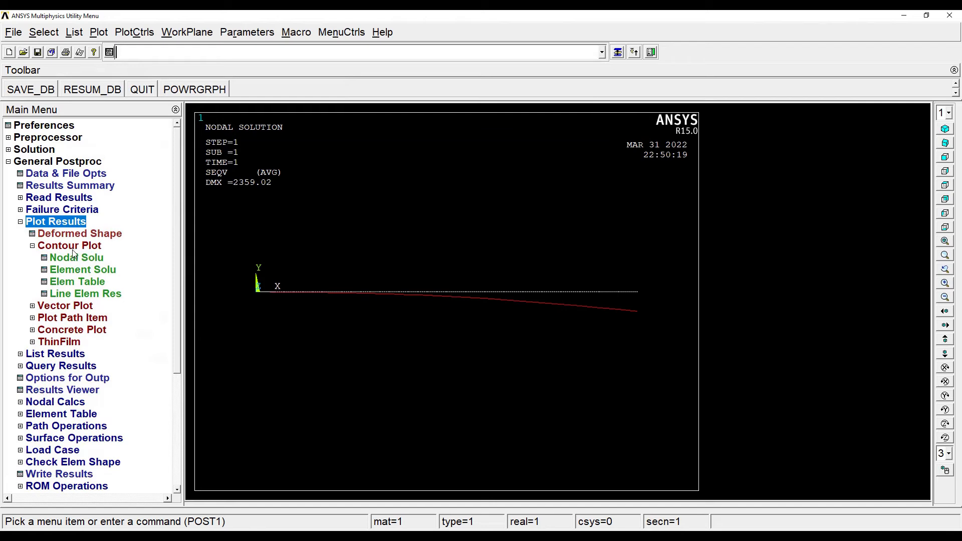
click(100, 294)
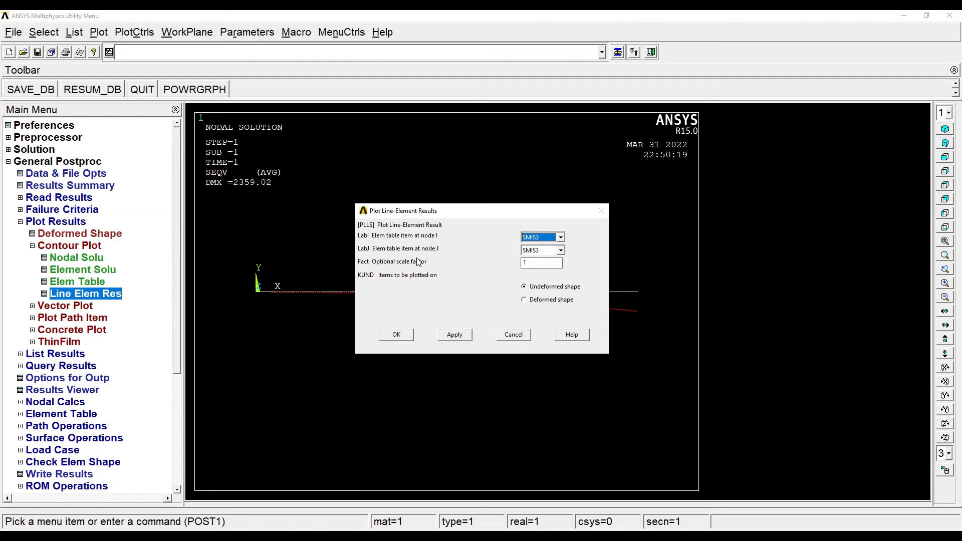
click(559, 250)
click(534, 277)
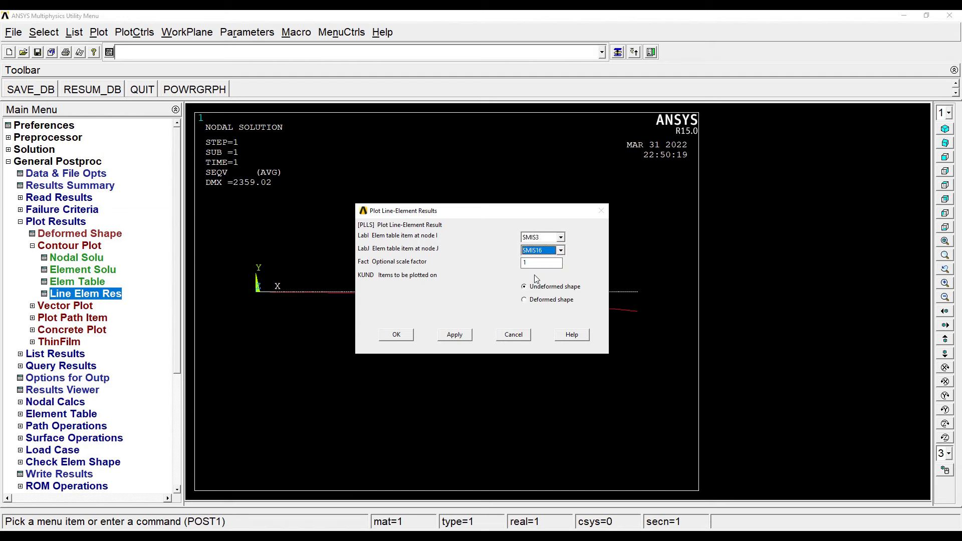
click(395, 335)
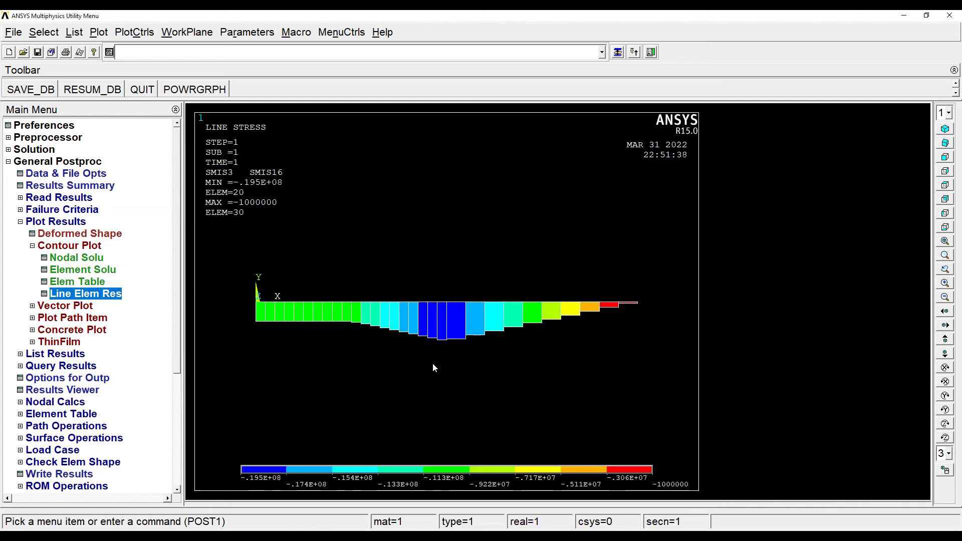
Switch to Photos and compare the handwritten bending moment diagram in eg-1.png with the ANSYS line-element plot
click(411, 535)
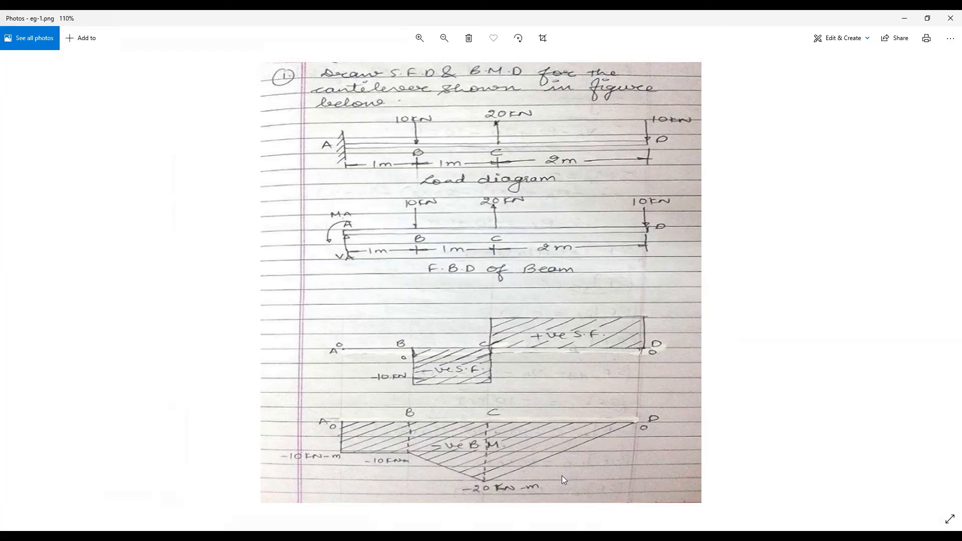
key(alt+Tab)
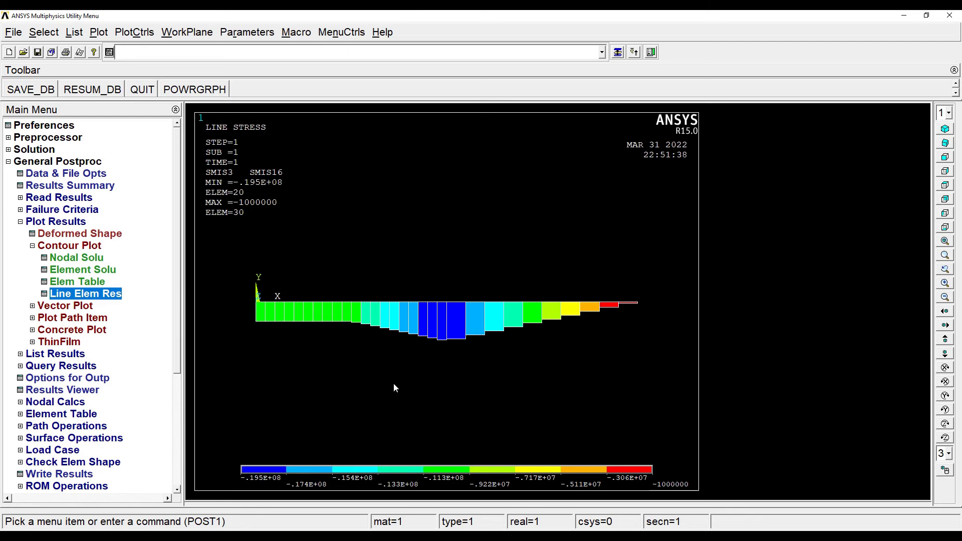
key(alt+Tab)
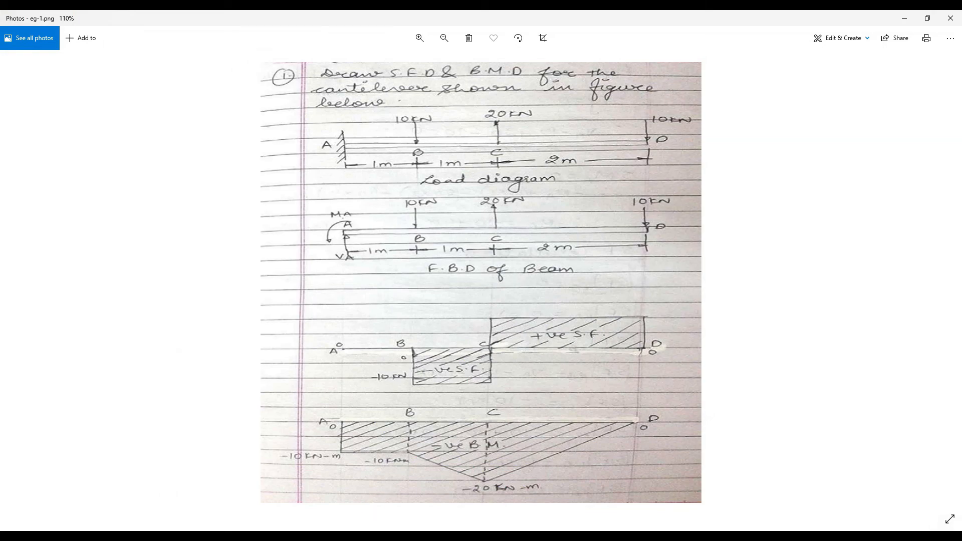
click(356, 537)
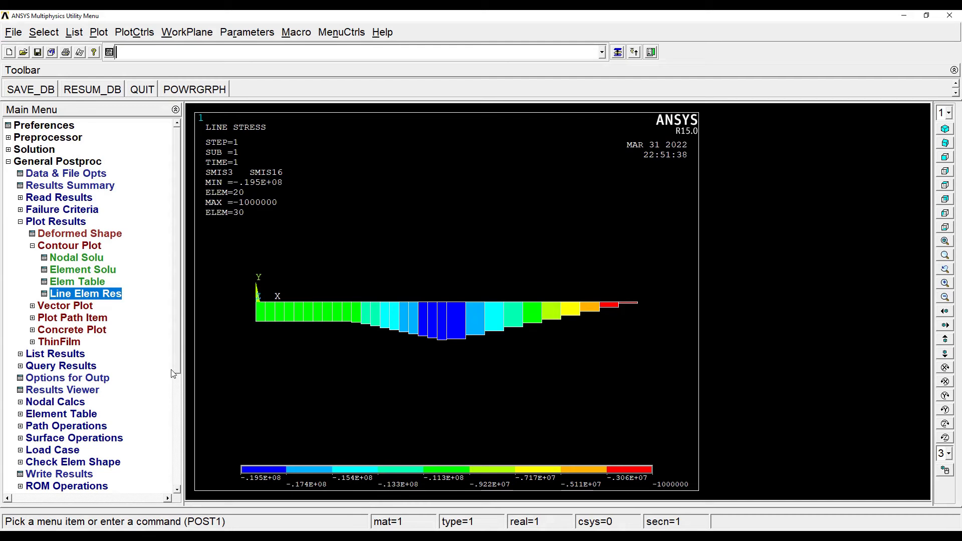
Plot line-element results with SMIS6 at node I and SMIS19 at node J, and compare them with the shear force diagram in eg-1.png
click(103, 295)
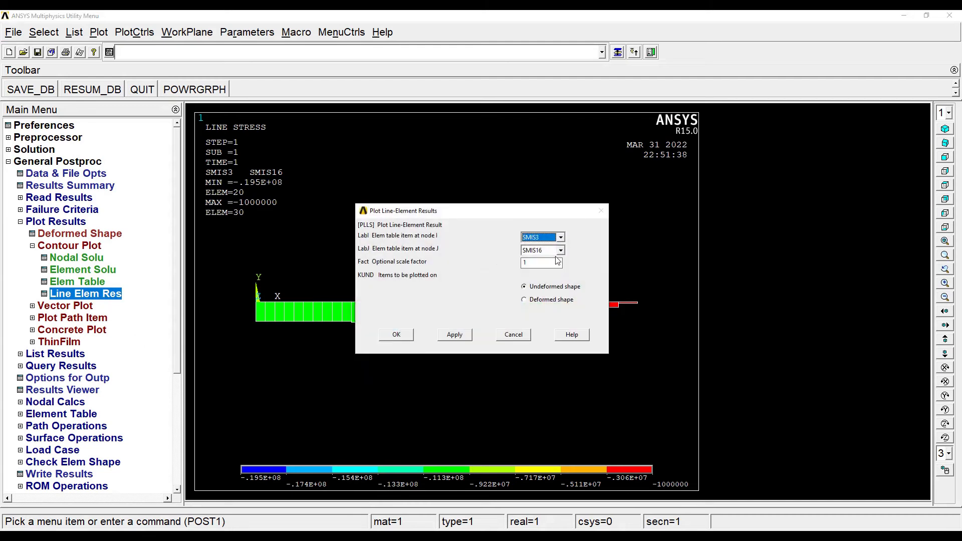
click(560, 237)
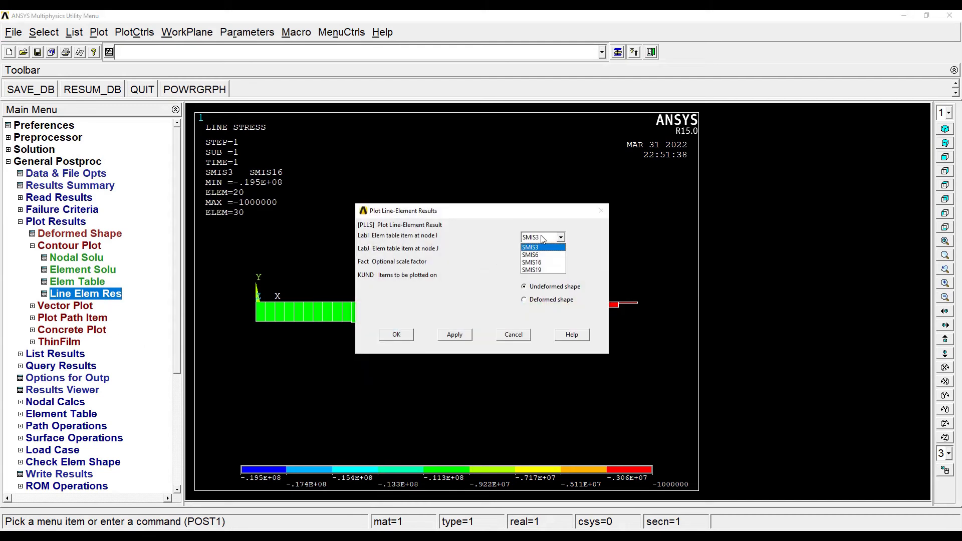
click(539, 256)
click(560, 250)
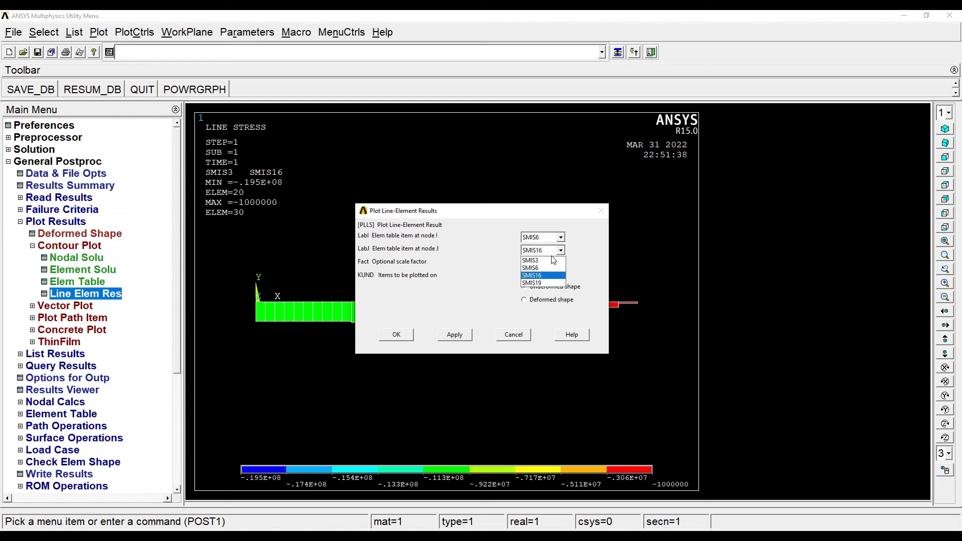
click(550, 283)
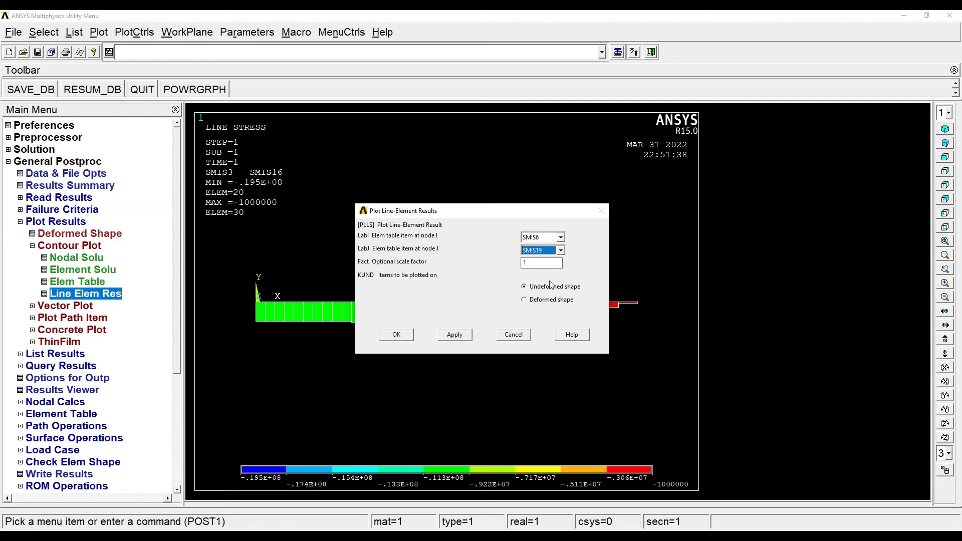
click(396, 335)
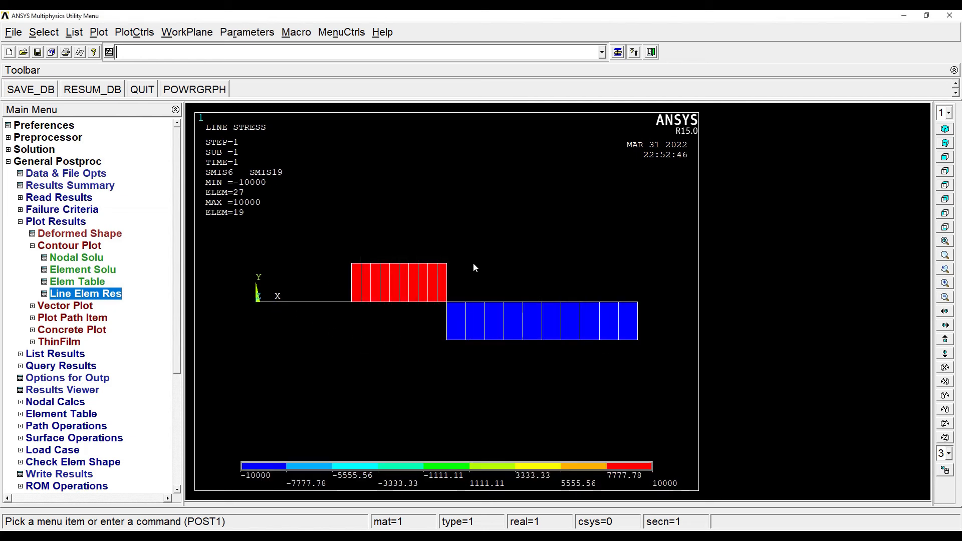
key(alt+Tab)
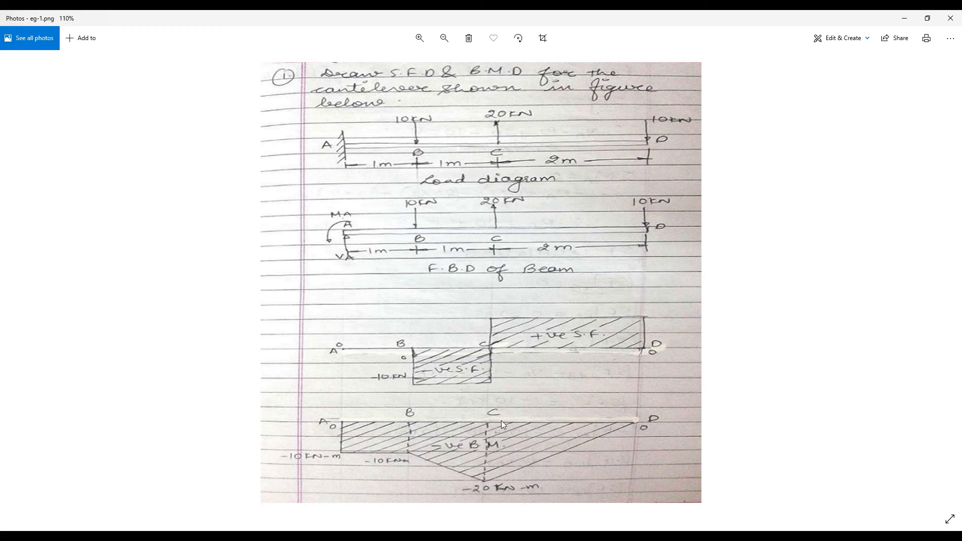
key(alt+Tab)
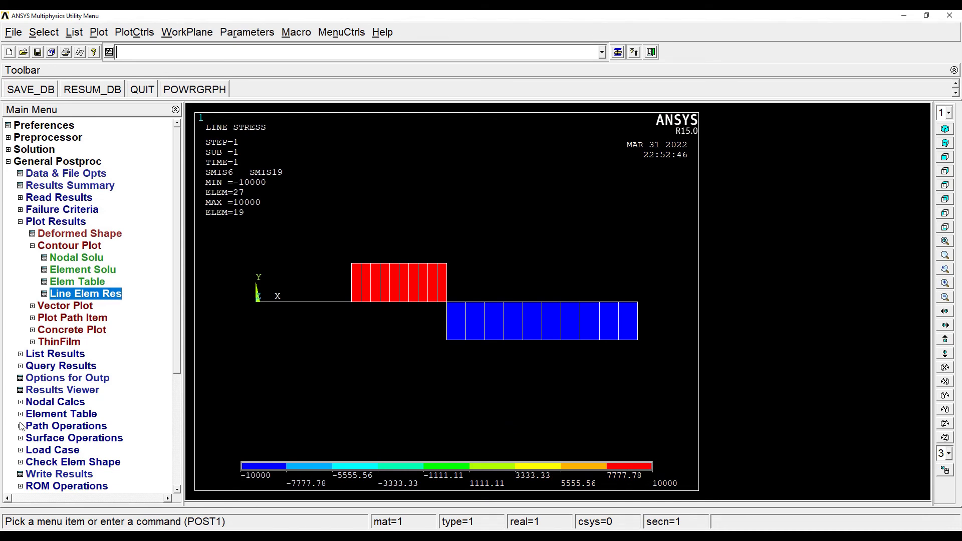
List the reaction solution for all items, review the support reactions and close the listing
click(39, 353)
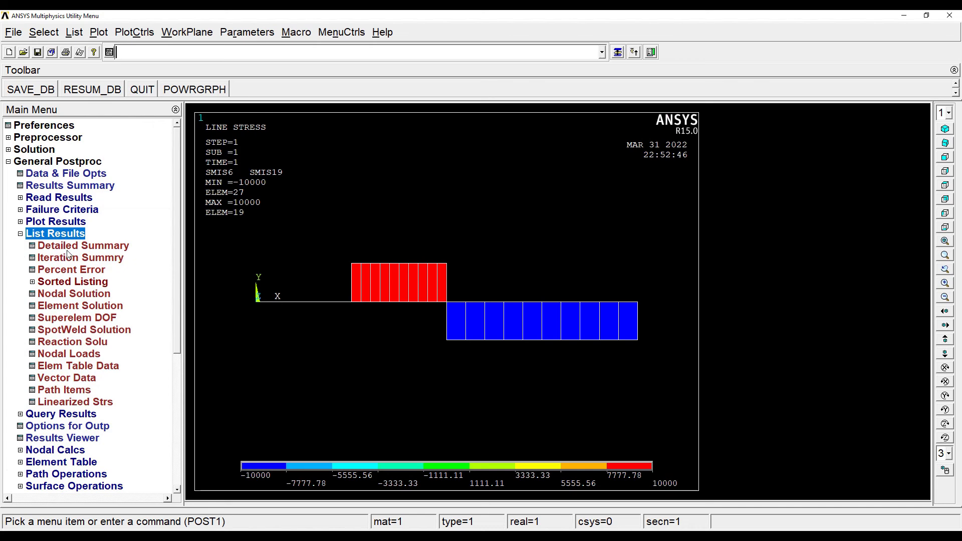
click(82, 343)
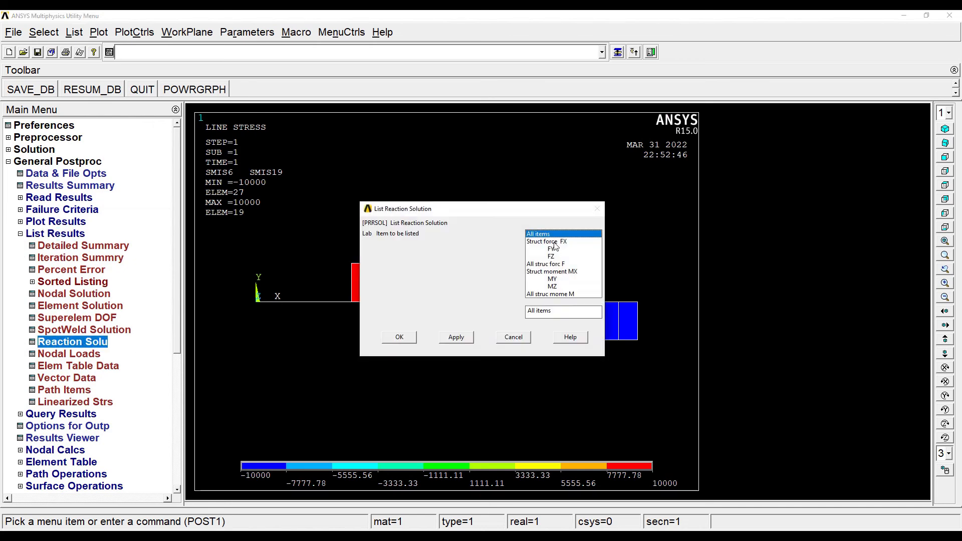
click(399, 337)
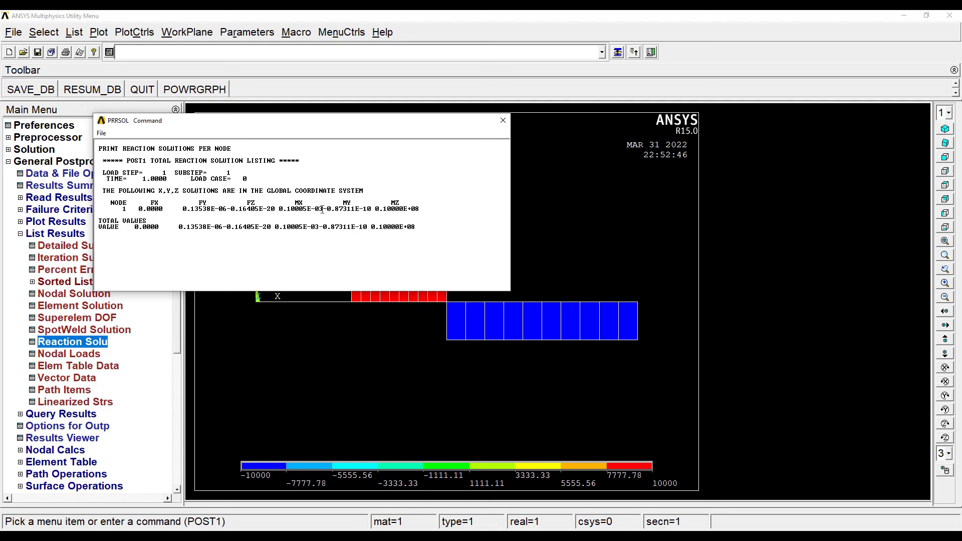
click(502, 121)
List the nodal loads for all items, review the values down to the totals and close the listing
click(70, 354)
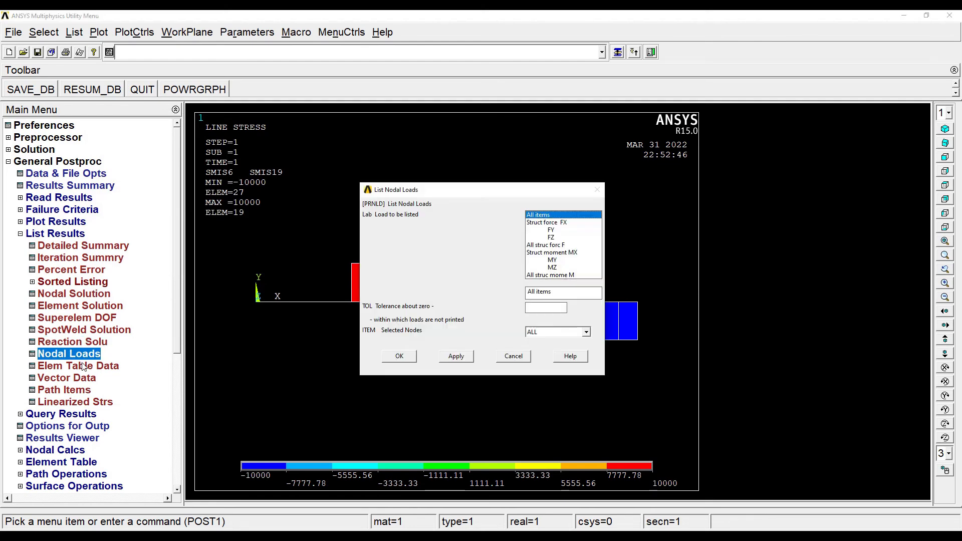
click(404, 356)
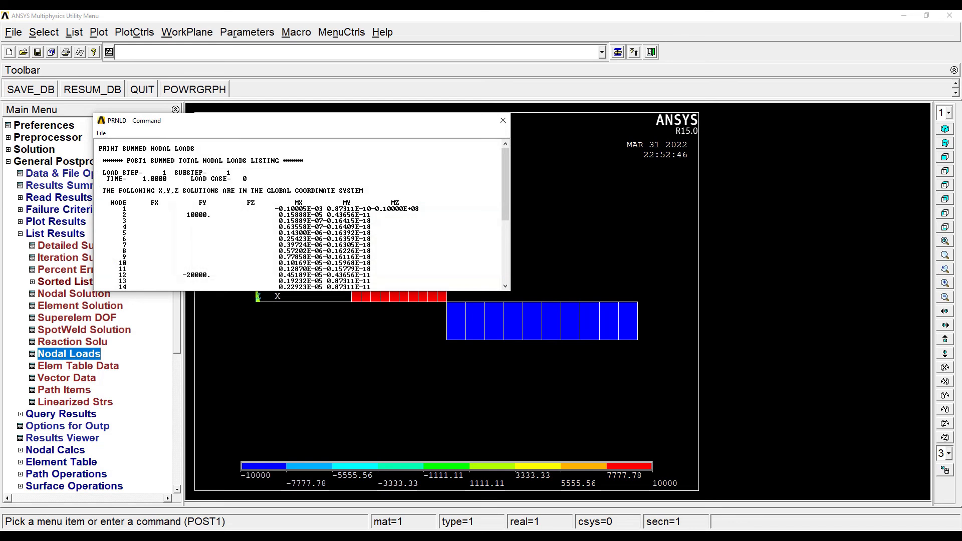
scroll(236, 213, down, 3)
scroll(237, 213, down, 4)
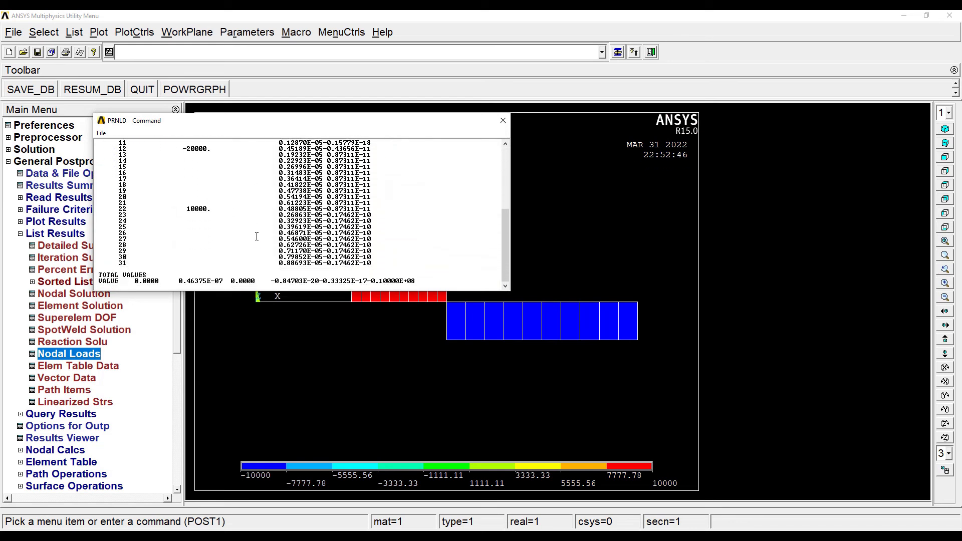
scroll(257, 236, up, 5)
scroll(286, 220, up, 2)
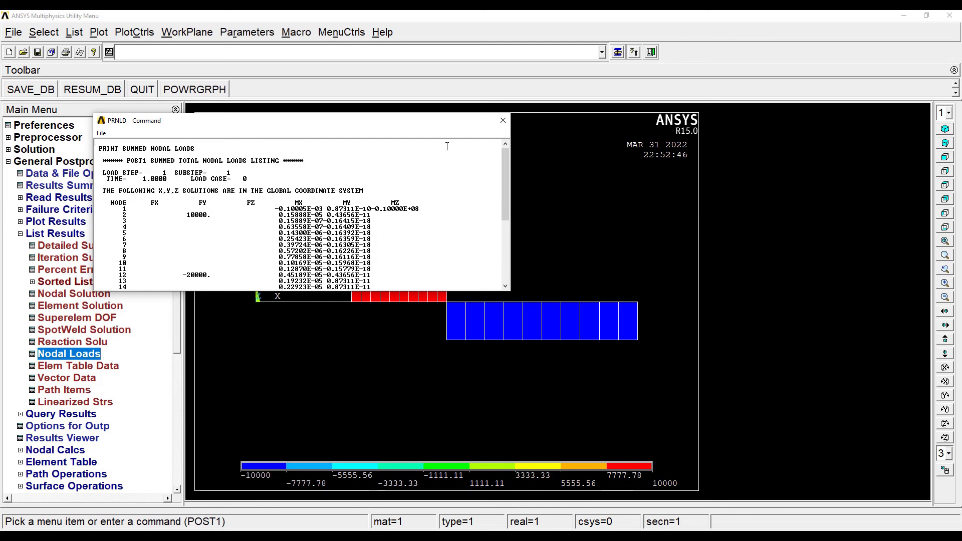
click(503, 120)
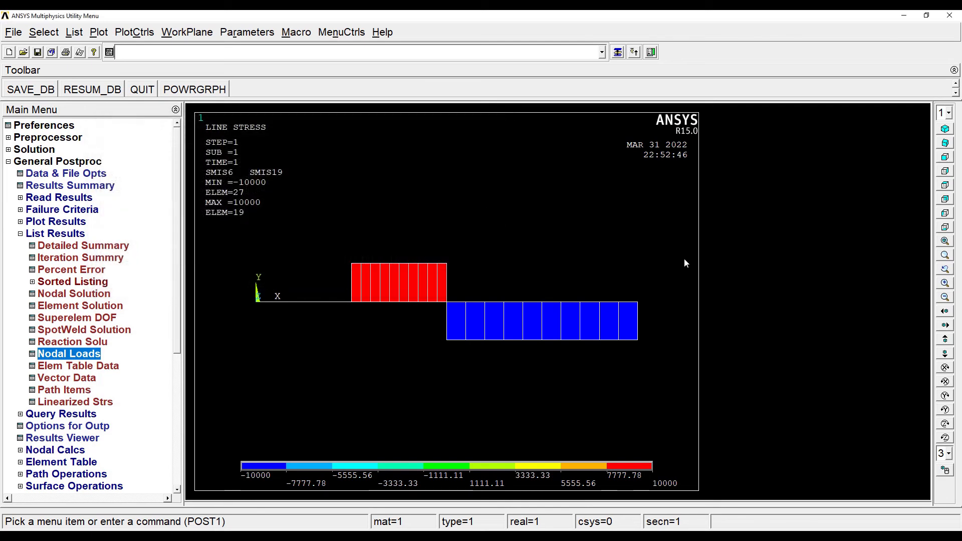